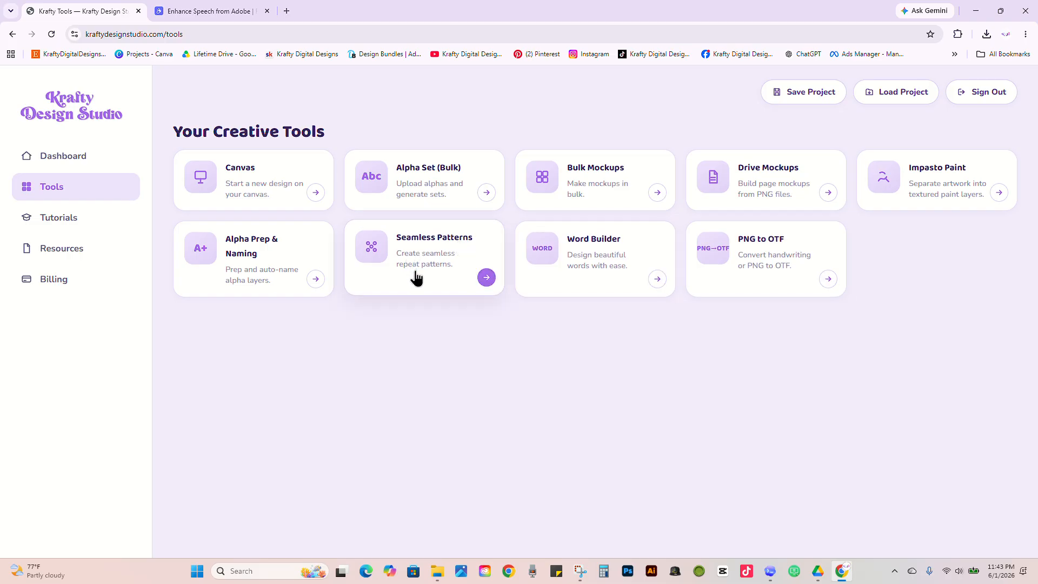
Open the Seamless Patterns tool and browse to Google Drive's My Drive folder for clipart to upload.
click(415, 278)
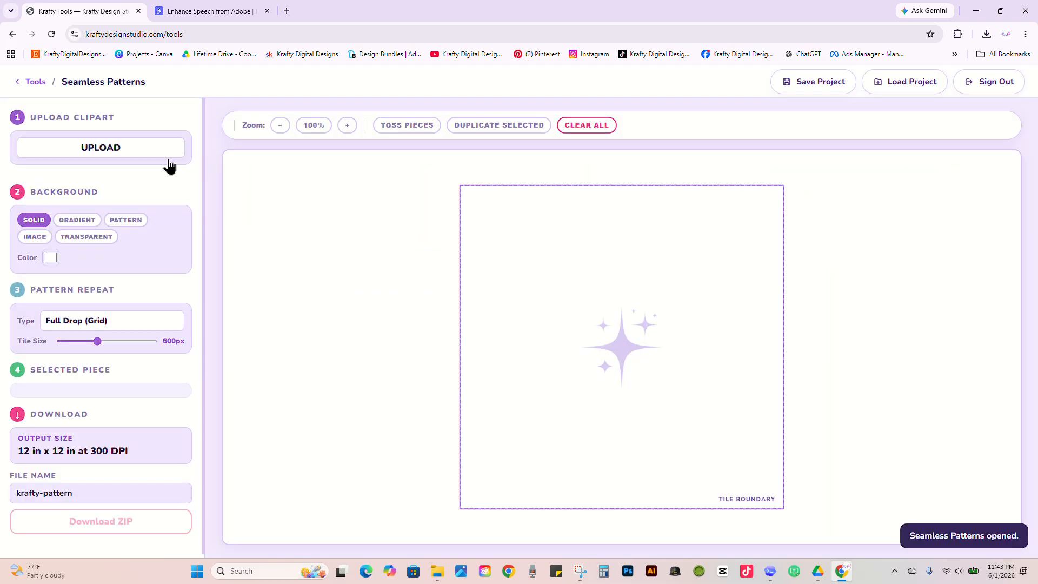
click(122, 150)
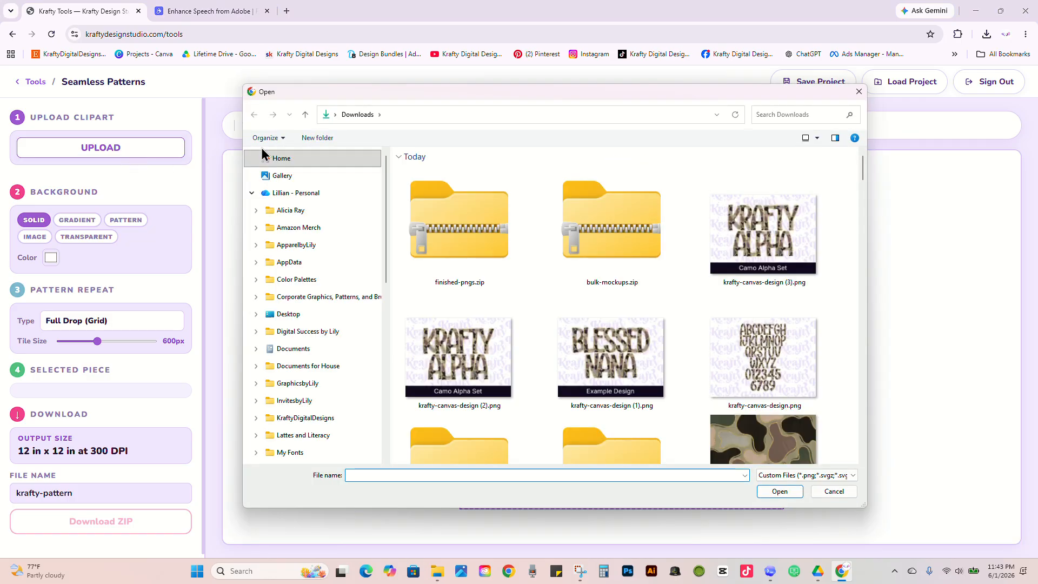
scroll(288, 318, down, 6)
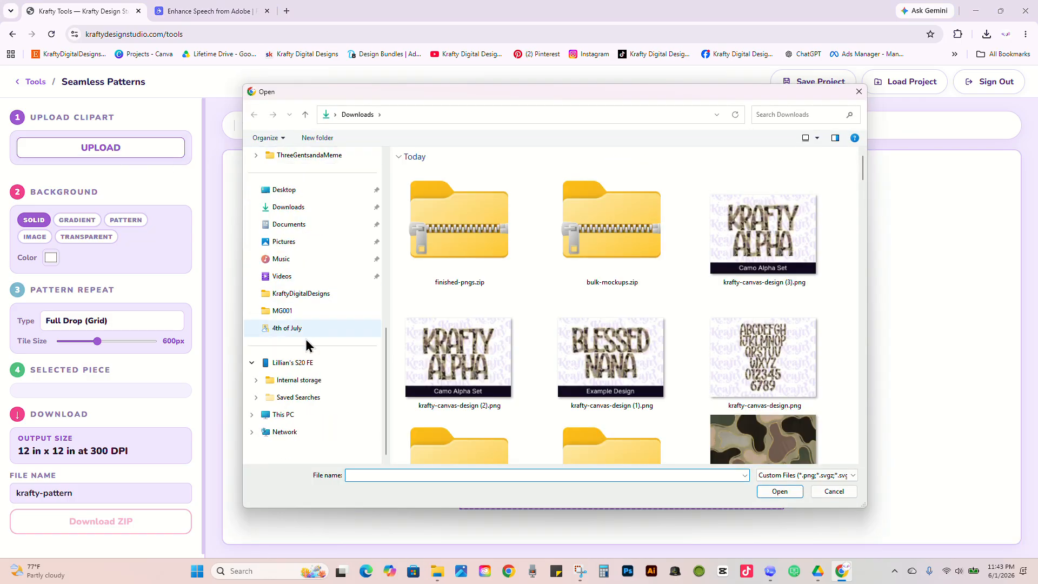
click(292, 415)
double_click(633, 177)
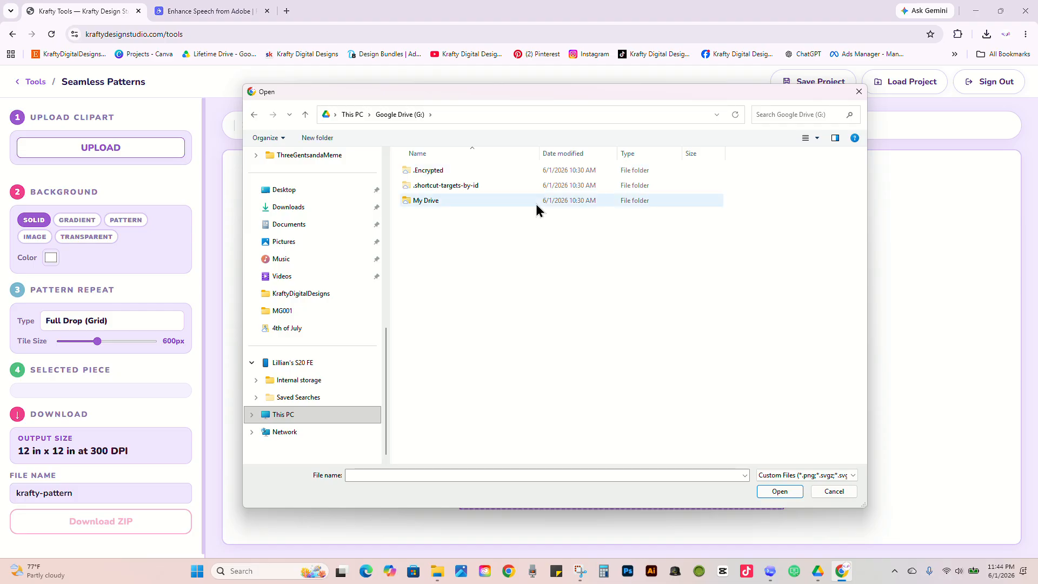
double_click(428, 200)
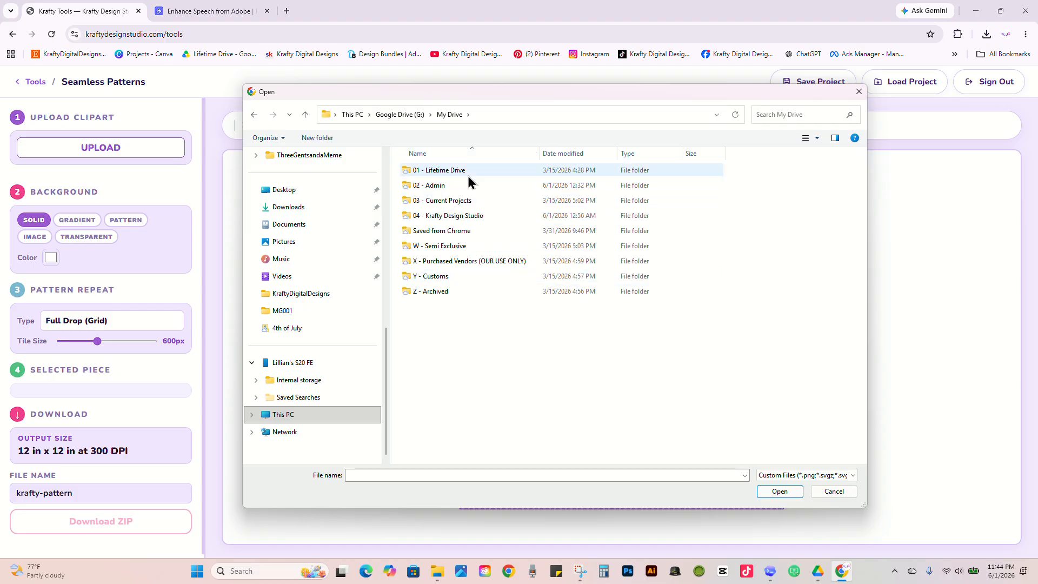
Open the folder 01 - Lifetime Drive > 2026 > 04 - Clipart > Christmas > 001 in the file chooser.
click(469, 172)
double_click(469, 172)
double_click(468, 170)
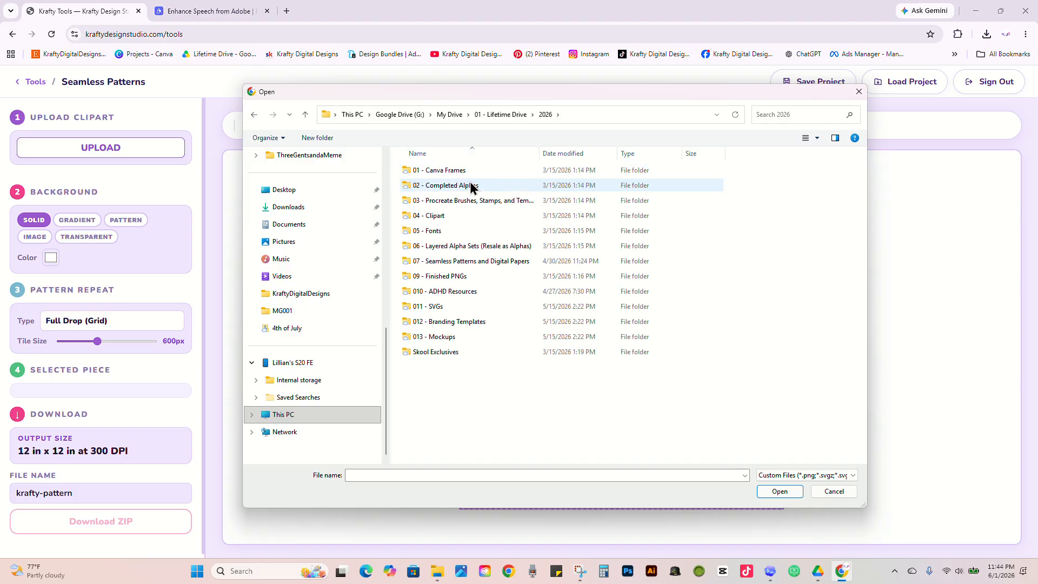
click(474, 217)
double_click(474, 224)
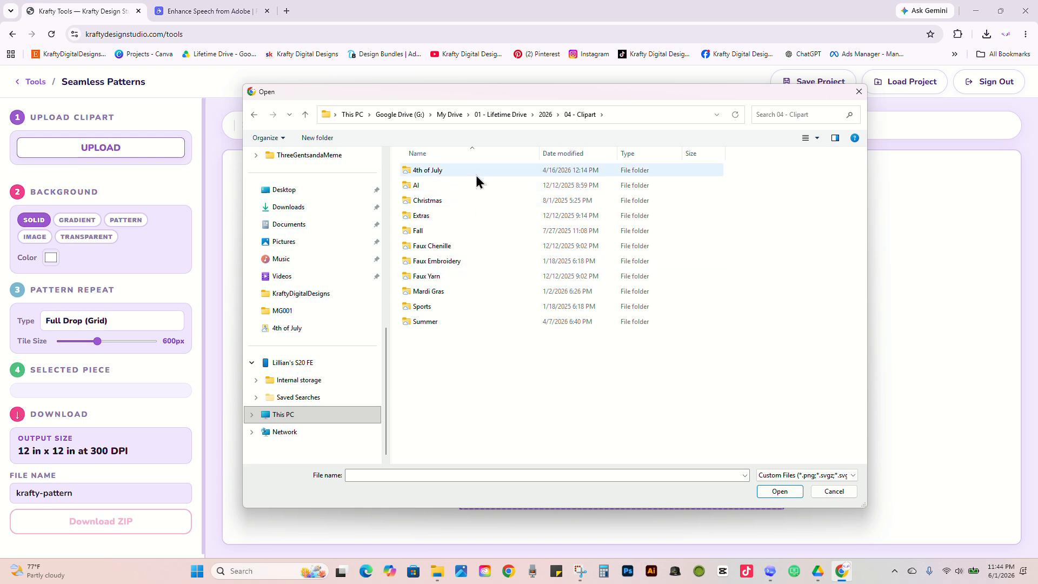
double_click(494, 207)
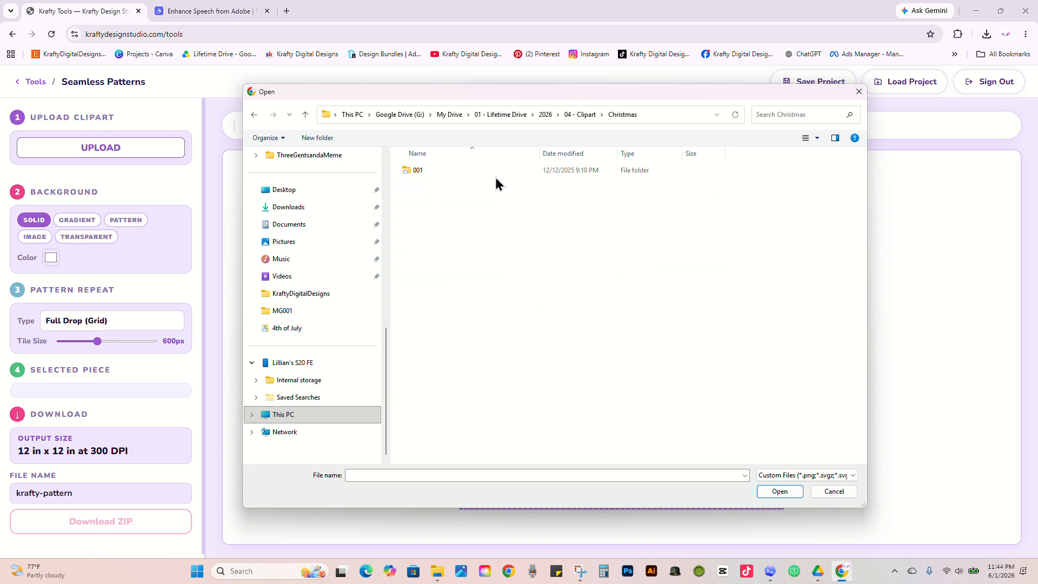
double_click(443, 171)
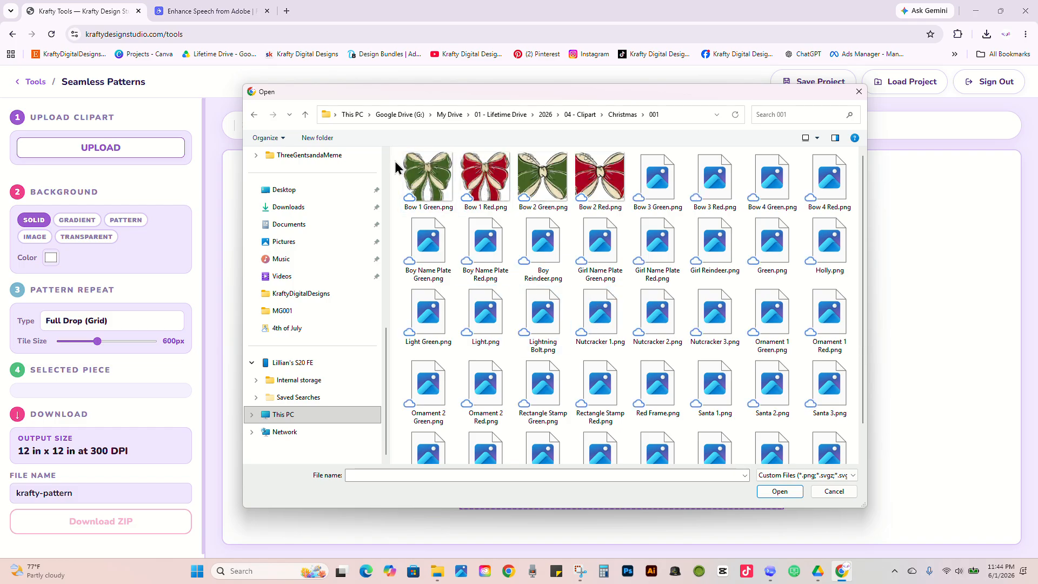
Upload all the images in the Christmas clipart folder 001 and look through the uploaded pieces.
drag(398, 168, 845, 530)
click(784, 491)
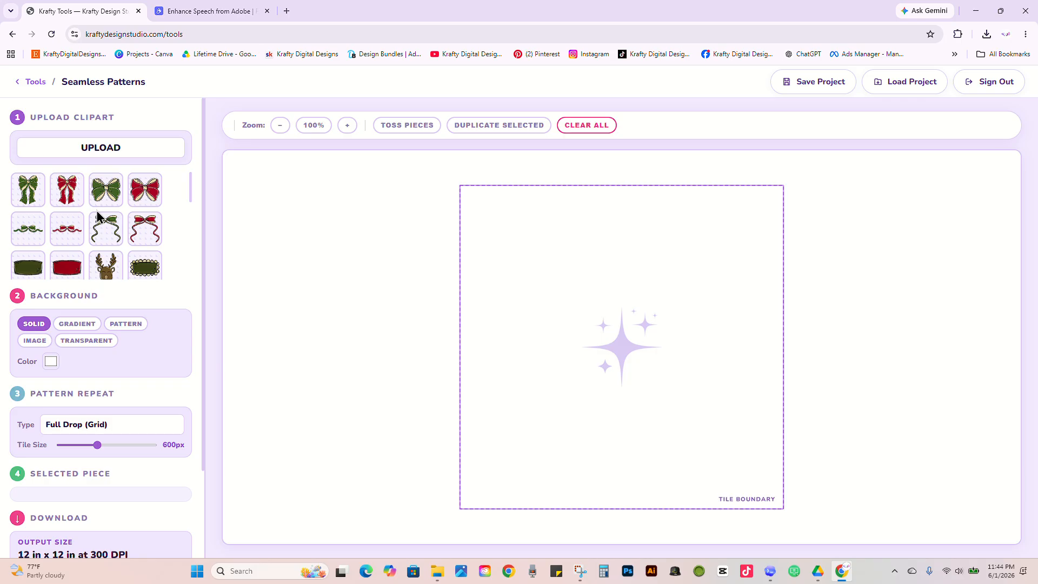
scroll(98, 216, down, 5)
scroll(97, 216, up, 5)
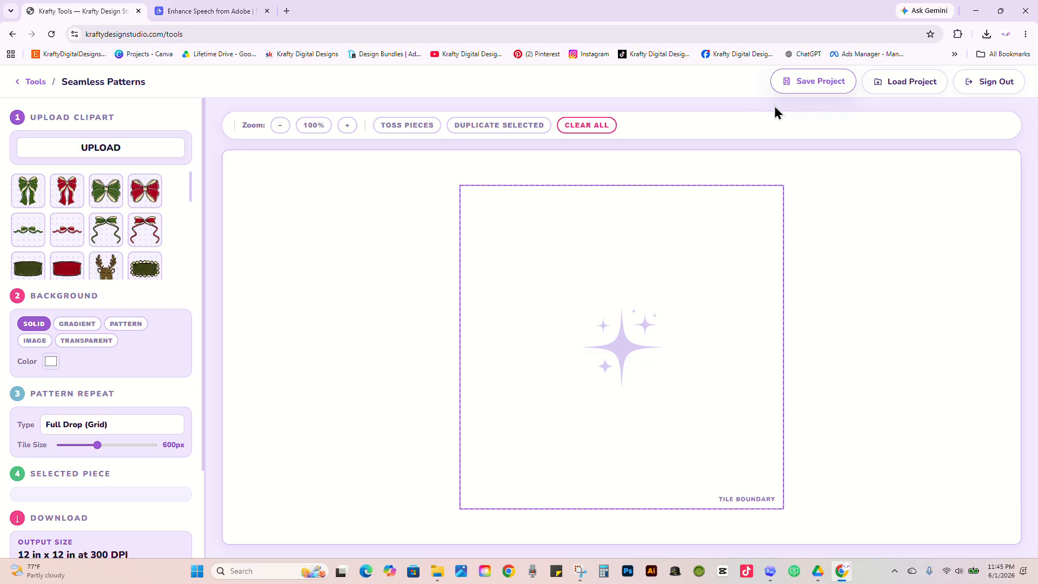
Place the Bow 2 Red clipart over the pattern tile's upper-left corner and rotate it to about 28°.
click(153, 199)
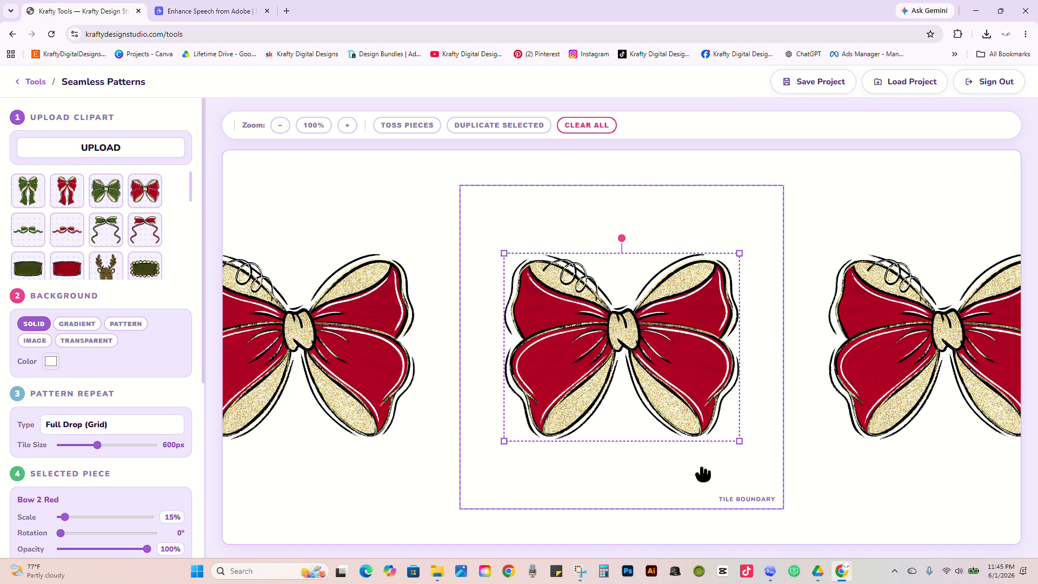
drag(702, 390, 539, 245)
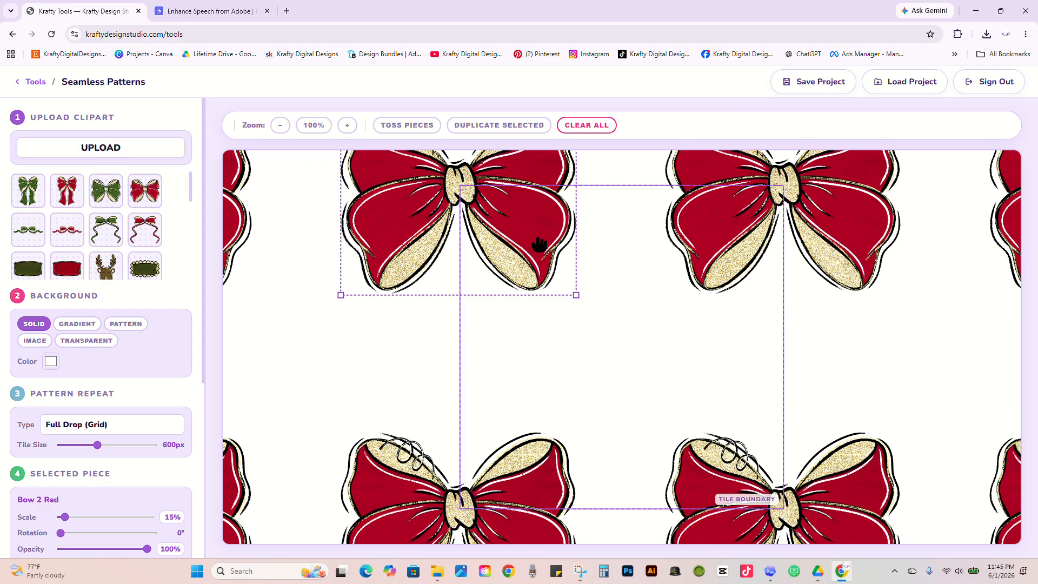
click(281, 129)
click(348, 127)
click(280, 128)
click(280, 127)
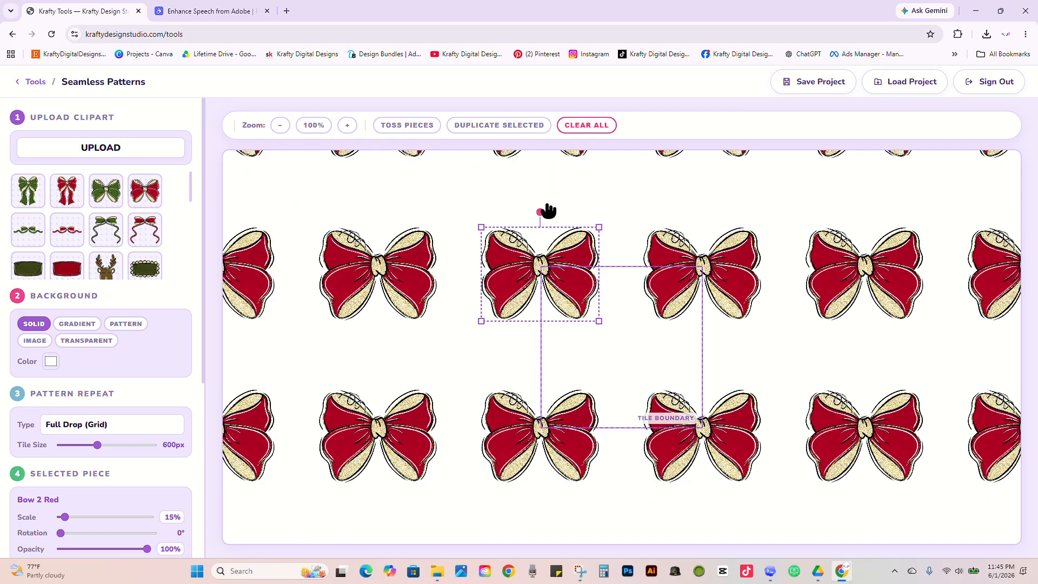
mouse_move(540, 209)
mouse_down()
mouse_move(562, 218)
mouse_move(558, 206)
mouse_up()
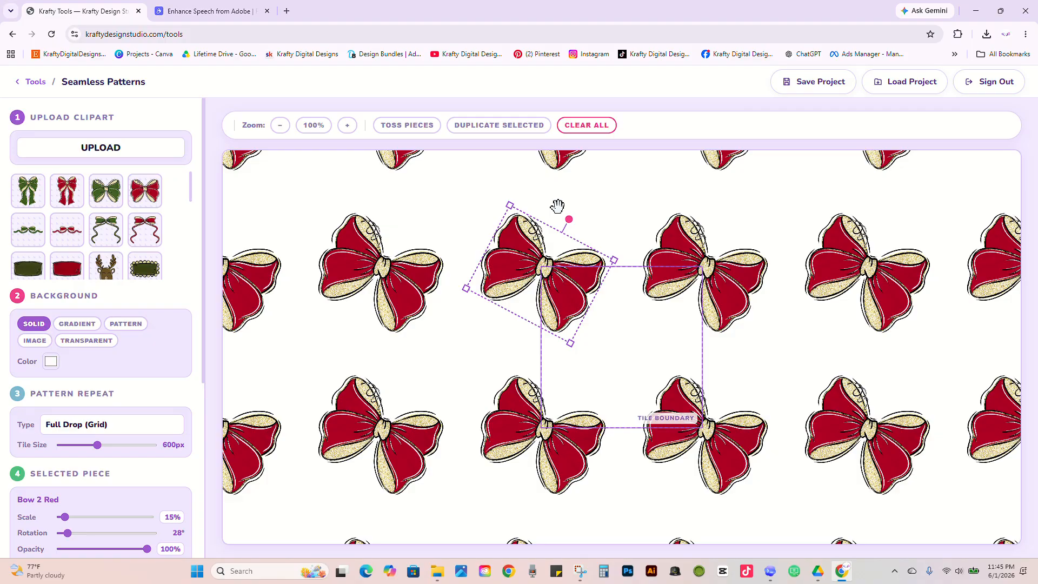
click(341, 126)
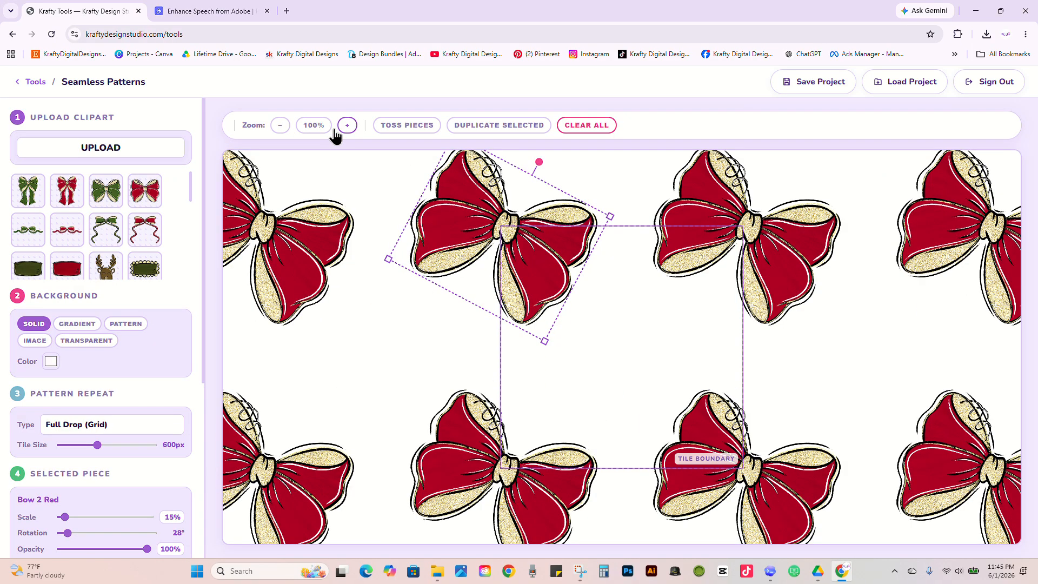
Add the Boy Reindeer clipart inside the tile, scaled down to about 9%, between the bows.
scroll(113, 227, down, 1)
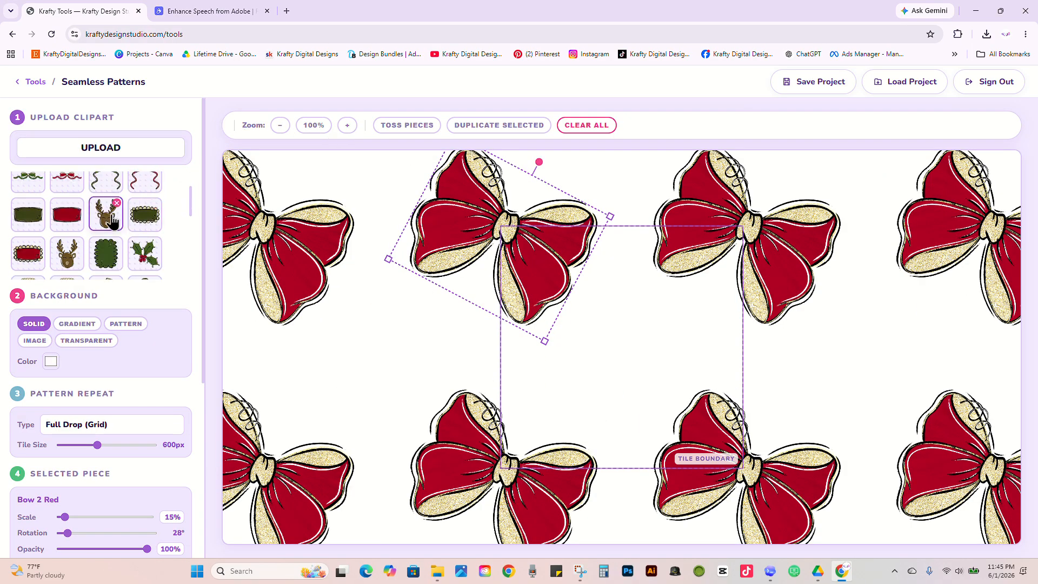
click(111, 222)
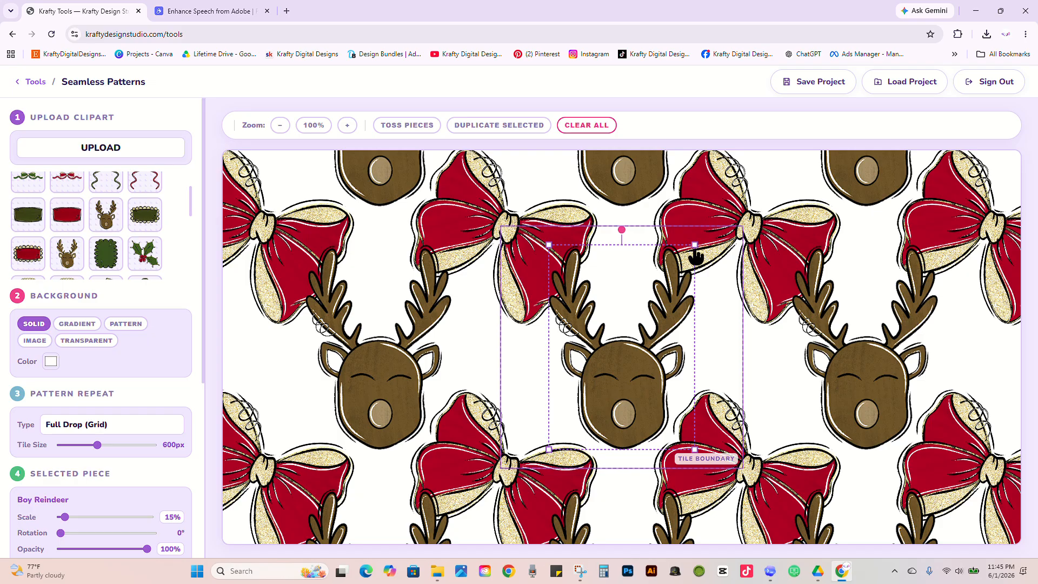
drag(694, 244, 666, 285)
drag(631, 357, 622, 367)
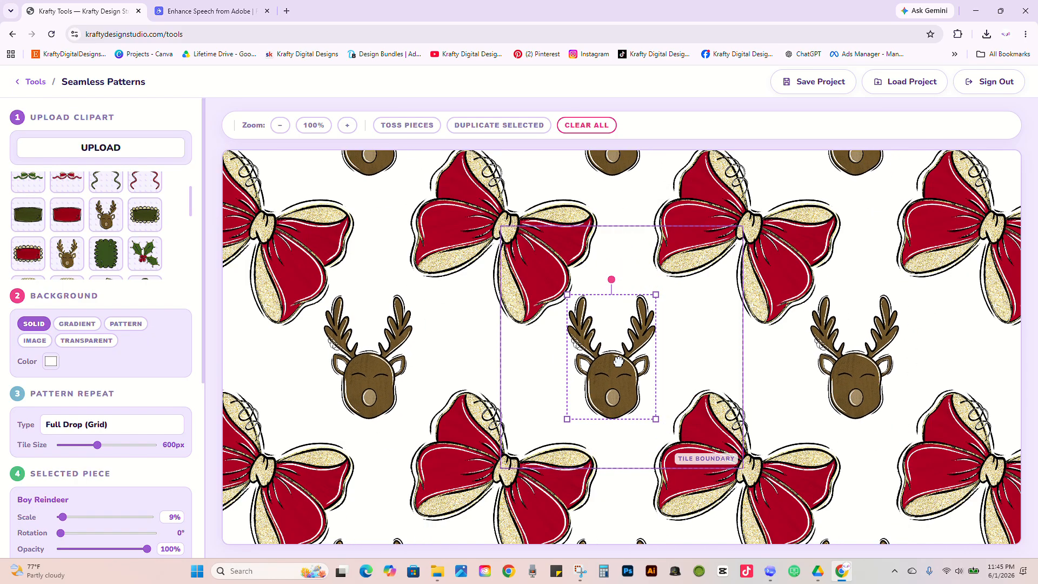
Shrink the red bow slightly and move the reindeer up between the upper bows.
click(465, 254)
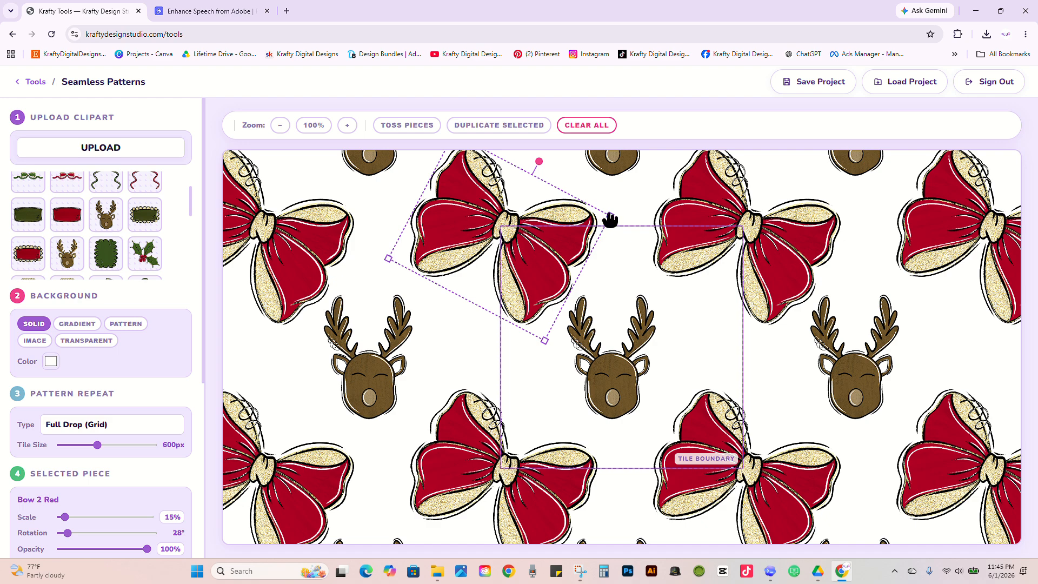
drag(608, 212, 588, 235)
drag(616, 376, 626, 304)
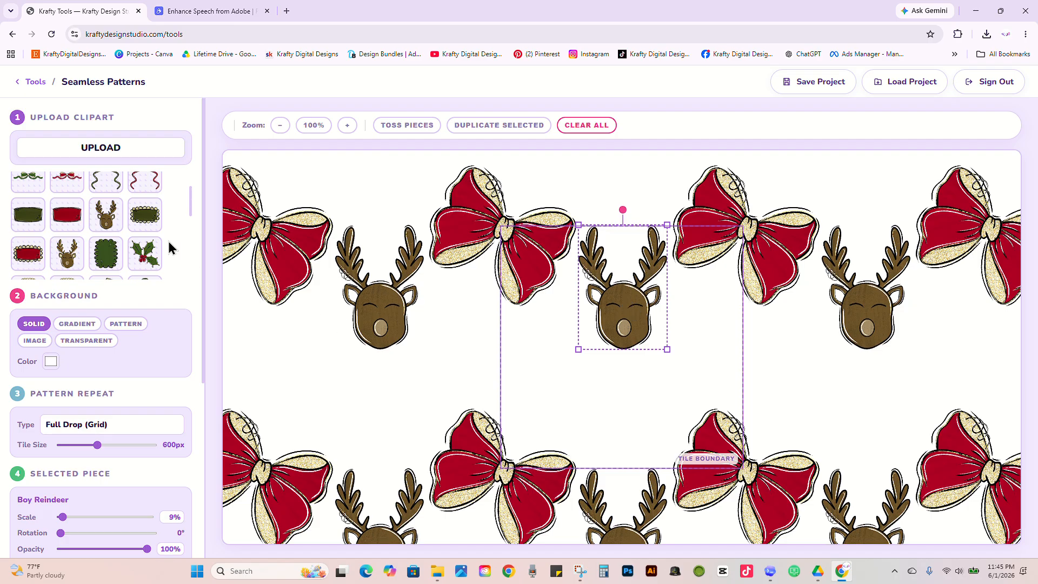
Add the Holly clipart at about 7% scale beside the reindeer, at the tile's right edge.
scroll(145, 238, down, 2)
click(144, 200)
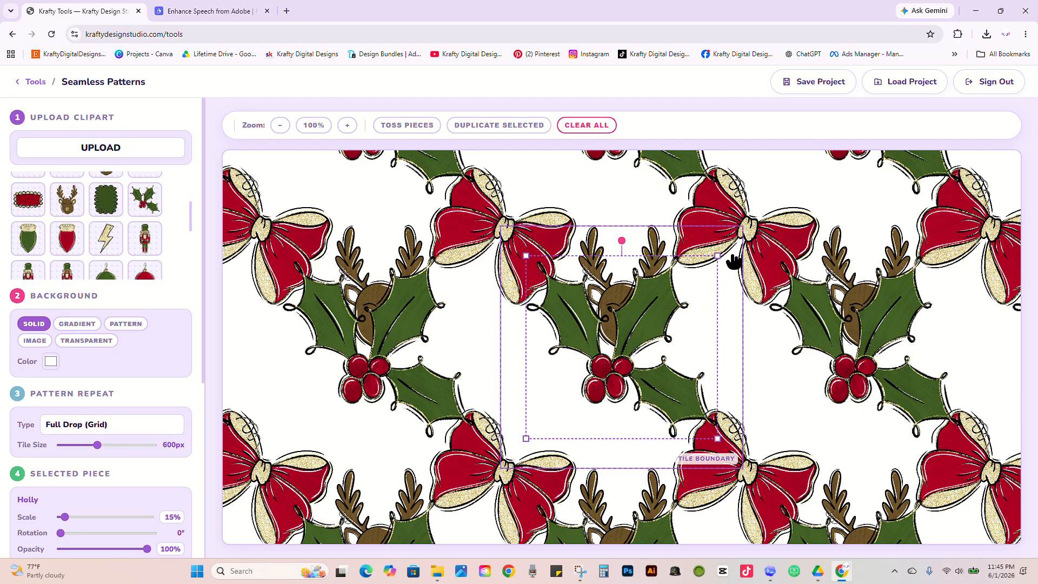
drag(717, 255, 659, 303)
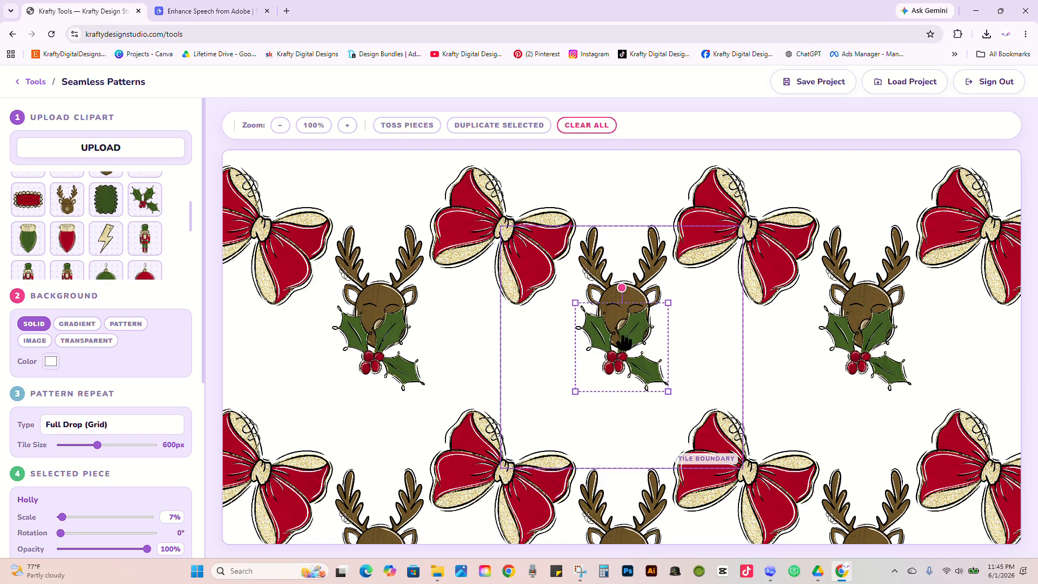
drag(608, 345, 692, 324)
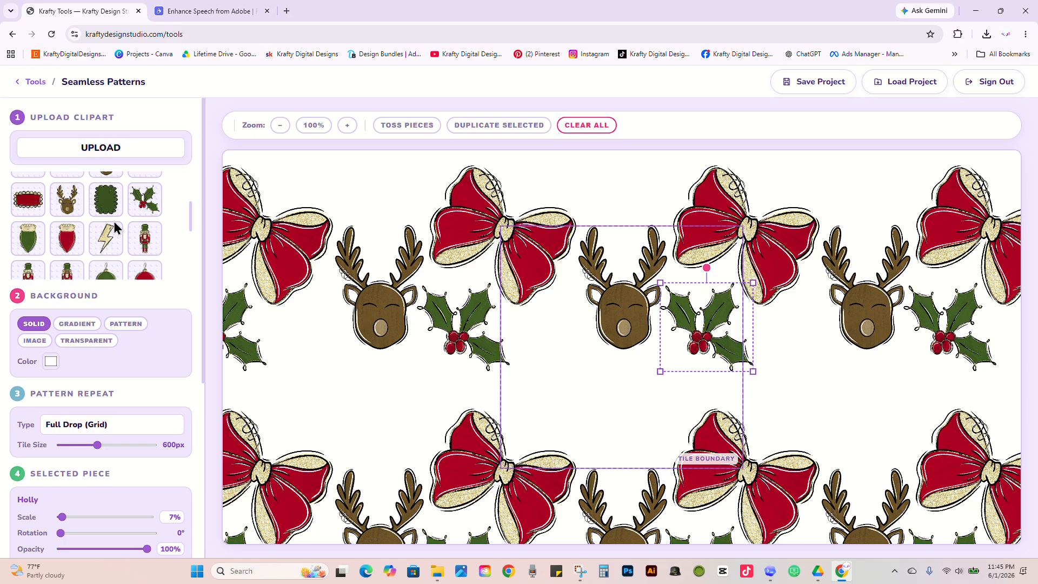
Add the Ornament 2 Green clipart at about 9% scale in the lower-left part of the tile.
scroll(115, 227, down, 1)
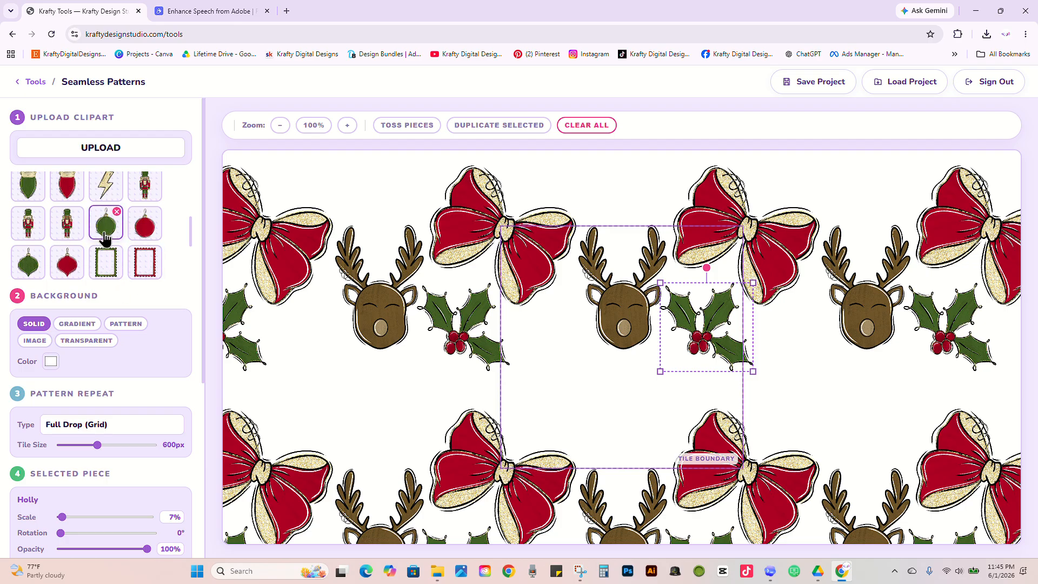
click(25, 277)
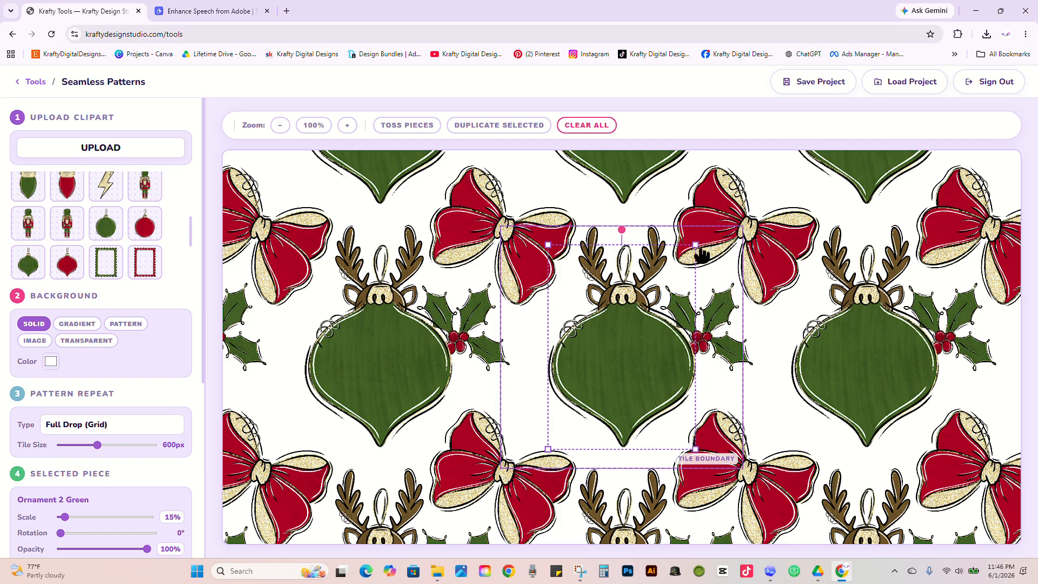
drag(702, 252, 664, 289)
drag(634, 359, 542, 399)
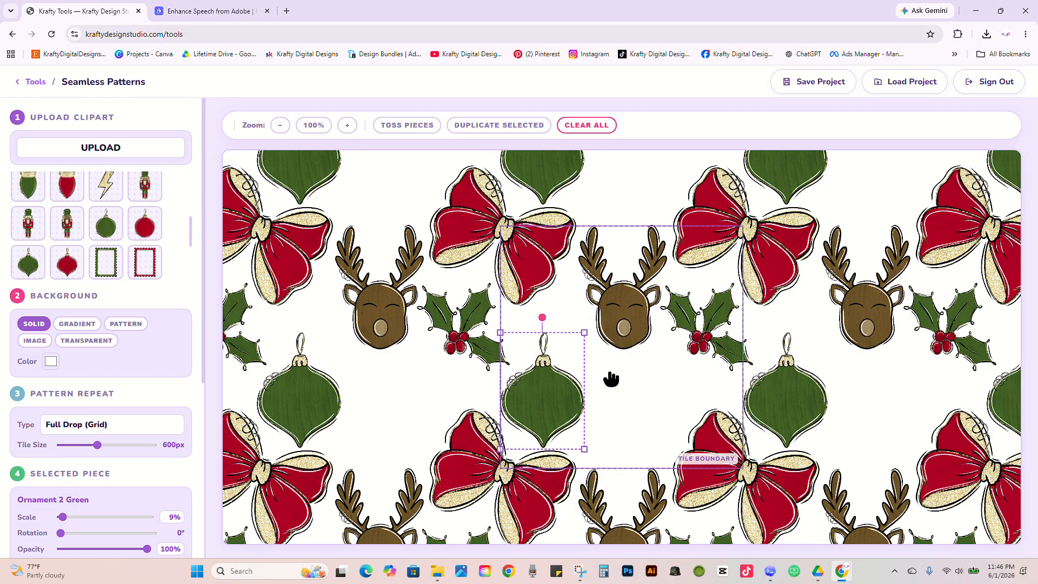
click(611, 379)
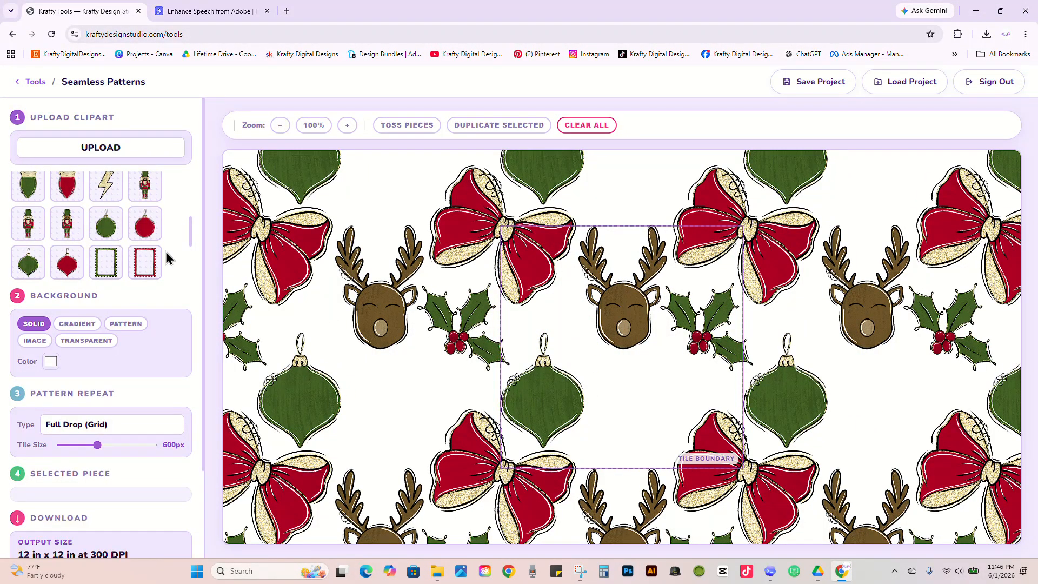
click(541, 416)
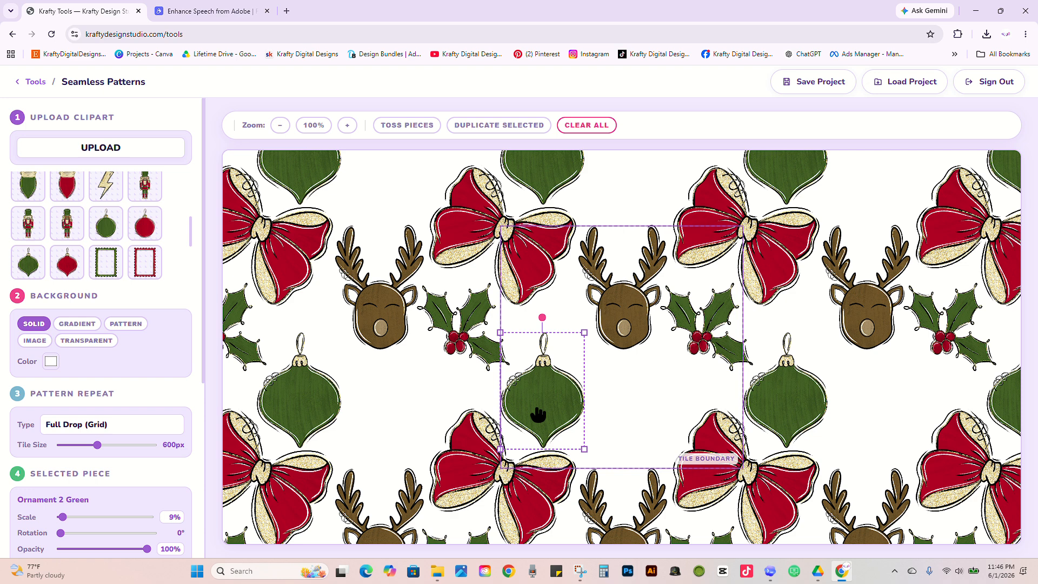
Add the Ornament 1 Red clipart at about 8% scale below the reindeer.
click(145, 228)
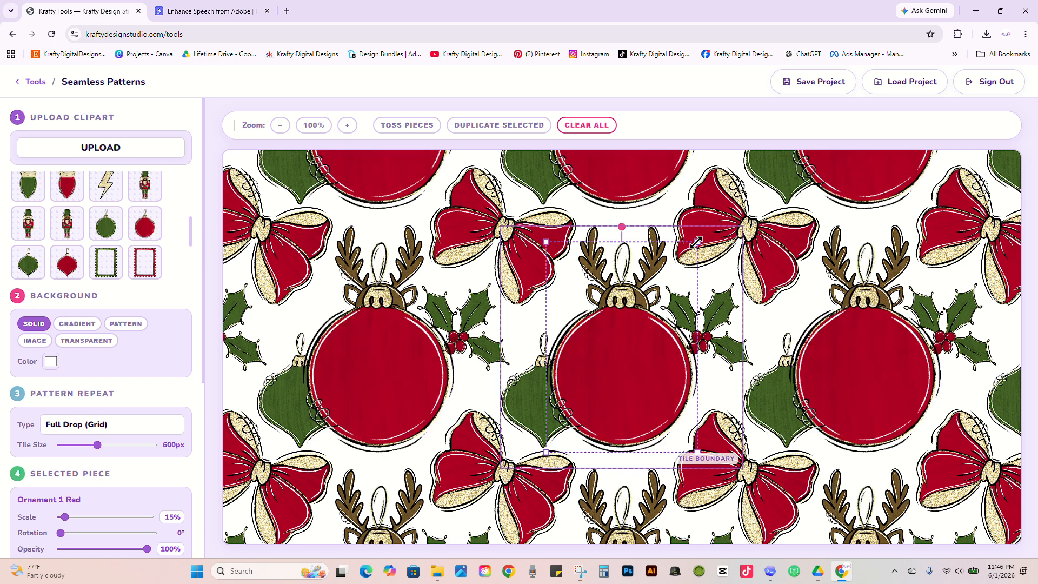
drag(696, 242, 664, 290)
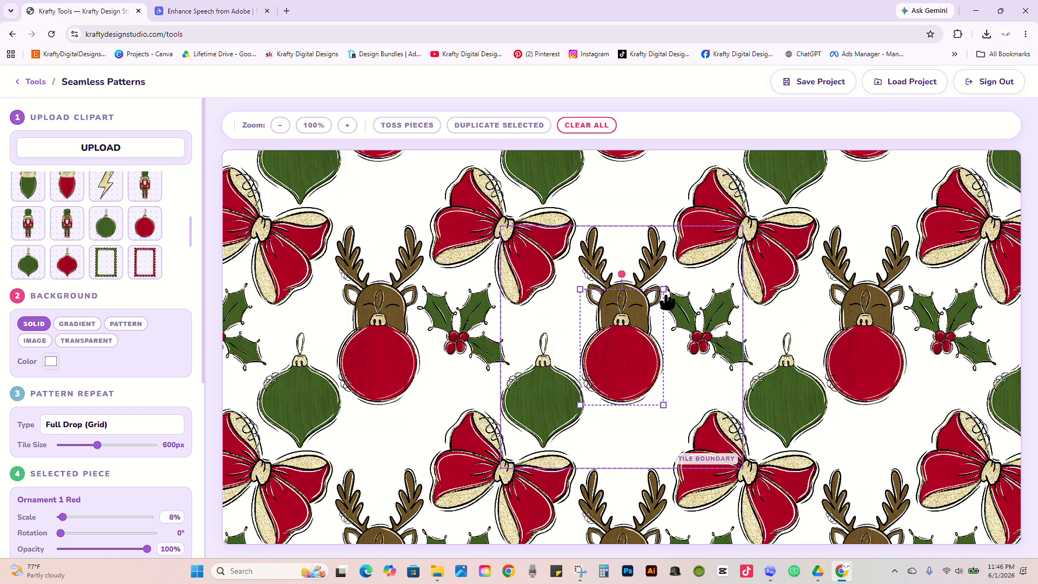
drag(630, 364, 643, 432)
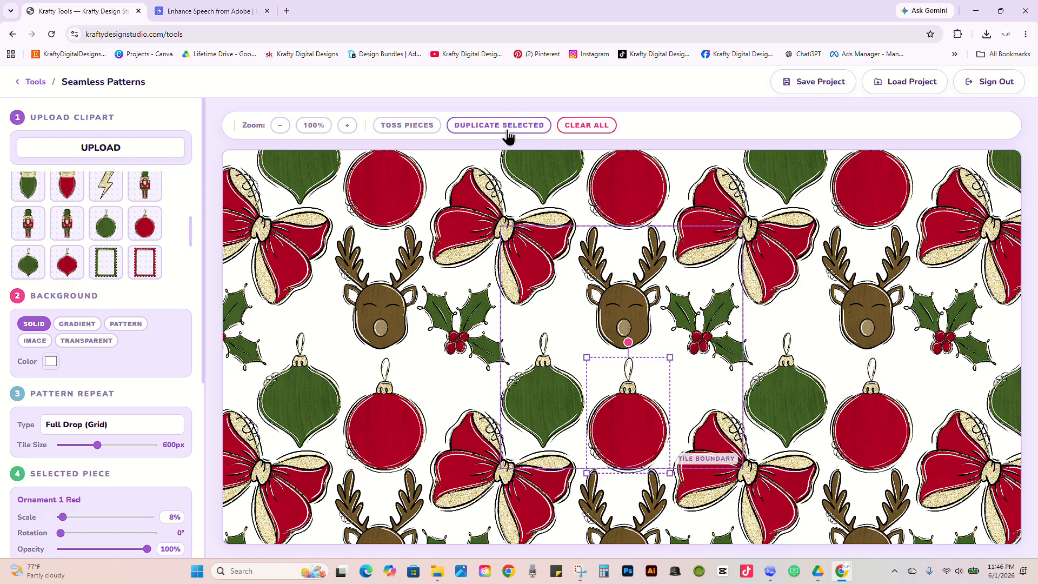
Delete the round red ornament from the pattern.
drag(628, 408, 625, 339)
scroll(123, 322, down, 4)
click(151, 393)
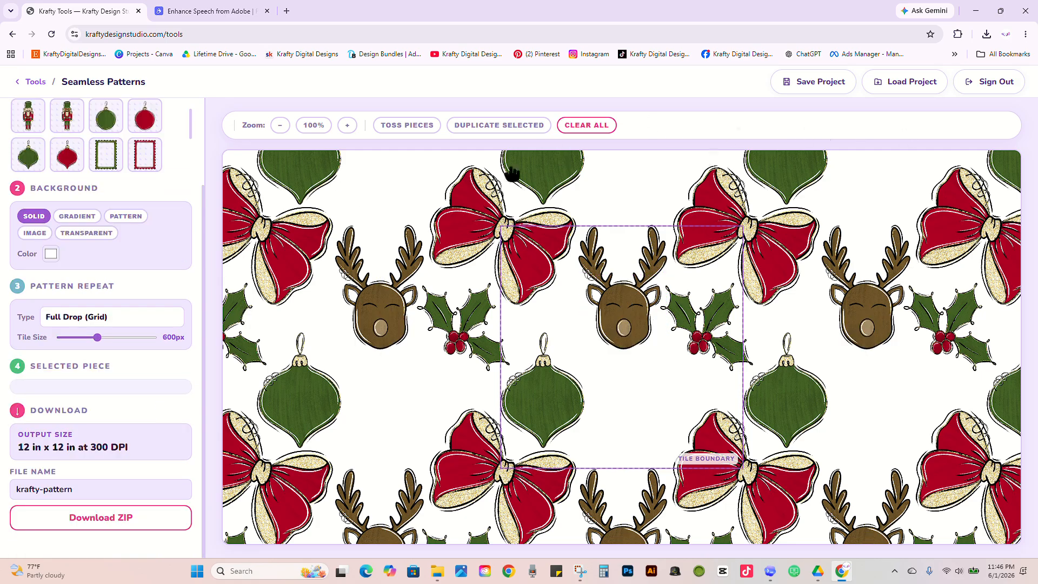
Select the reindeer and review its scale, rotation, opacity, recolor, layering and flip options.
click(604, 318)
scroll(141, 331, down, 2)
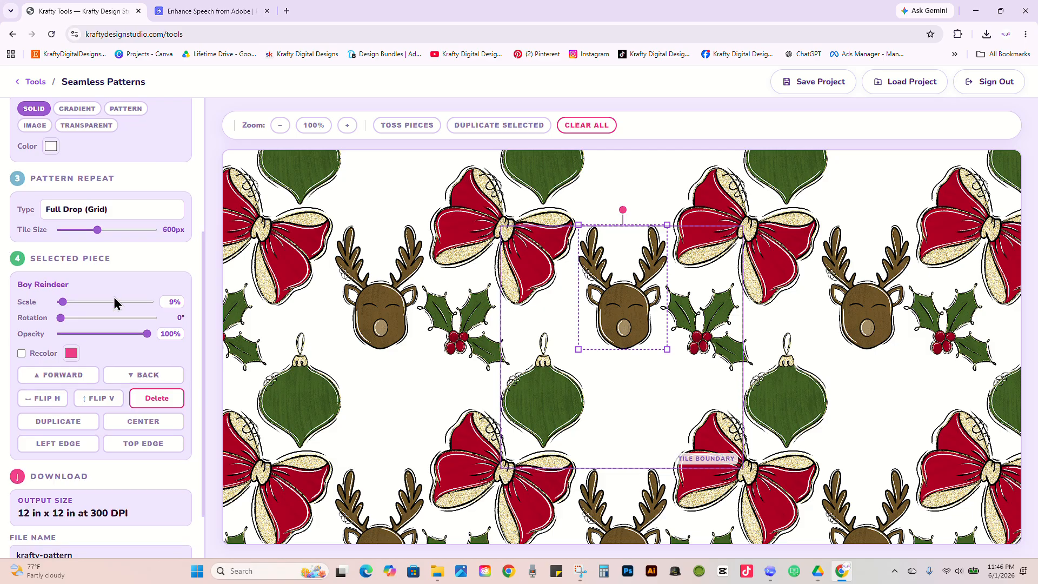
scroll(130, 287, up, 3)
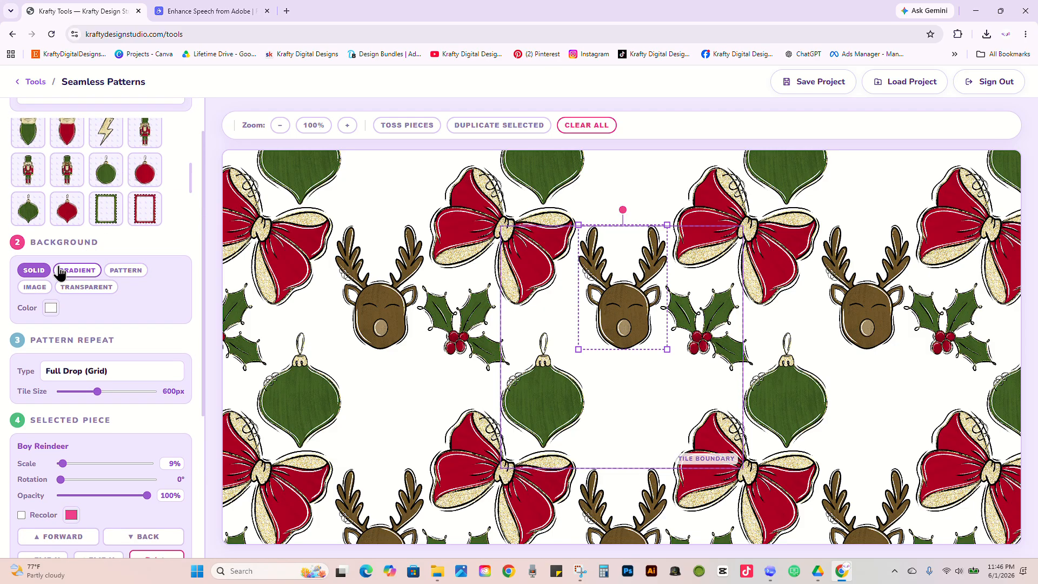
Add the Snowflake clipart to the tile at 3% scale beside the left side of the reindeer's head.
scroll(101, 282, up, 1)
scroll(113, 262, down, 2)
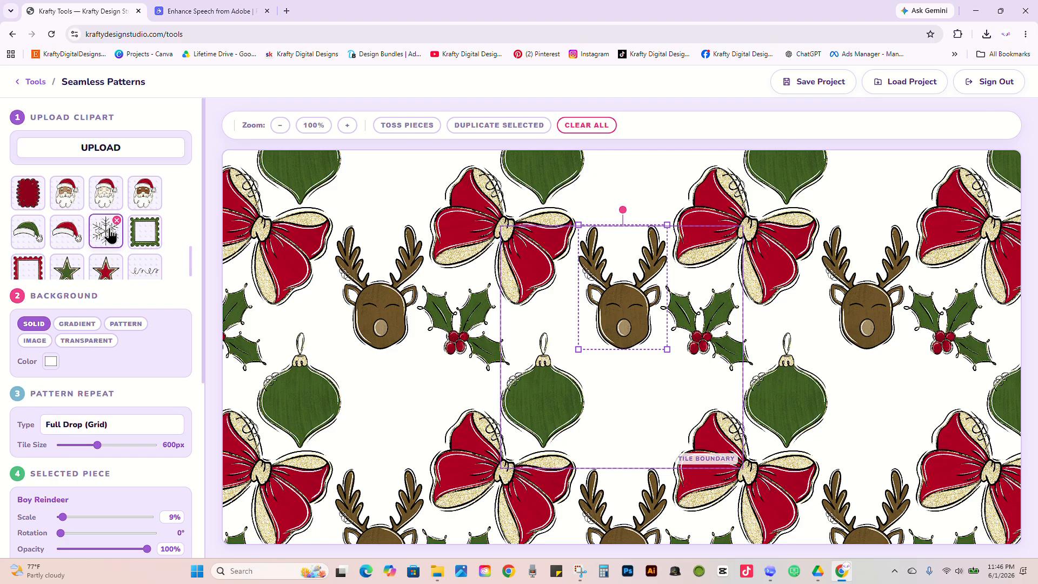
click(107, 232)
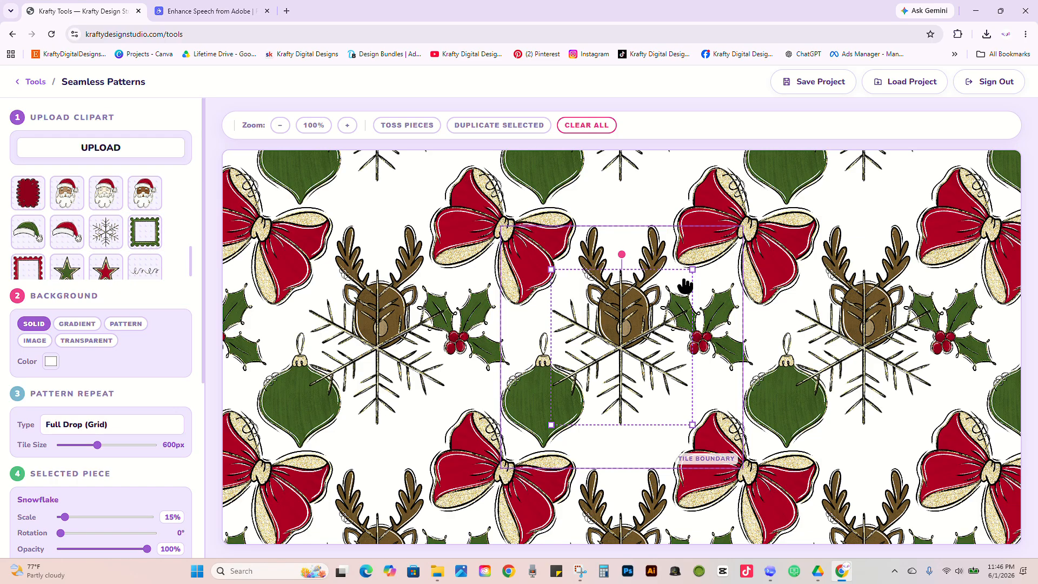
drag(682, 282, 561, 320)
Duplicate the snowflake and place the copy above the reindeer's left antler, next to the bow.
click(474, 130)
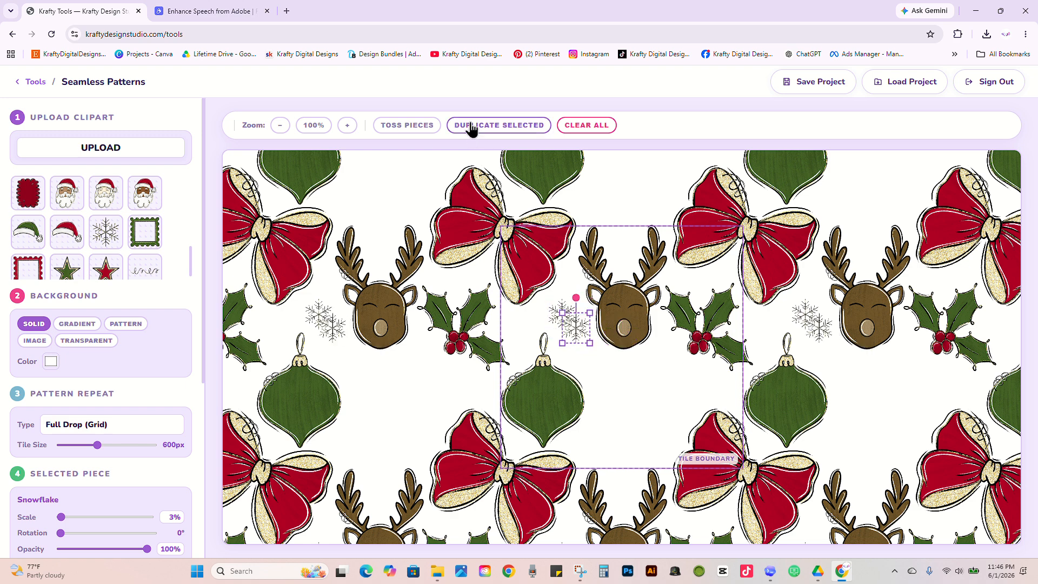
click(627, 217)
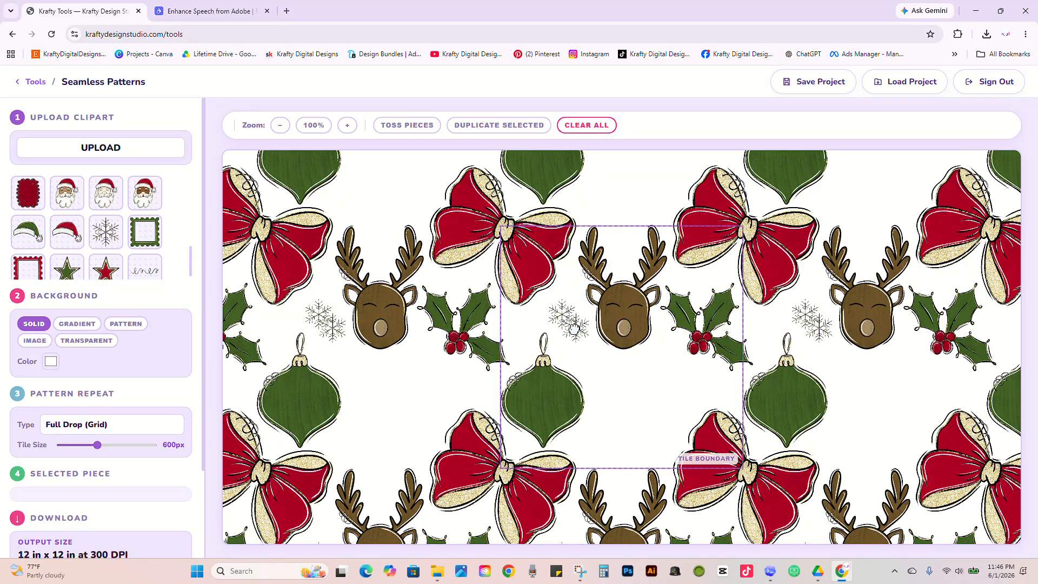
drag(573, 325, 598, 195)
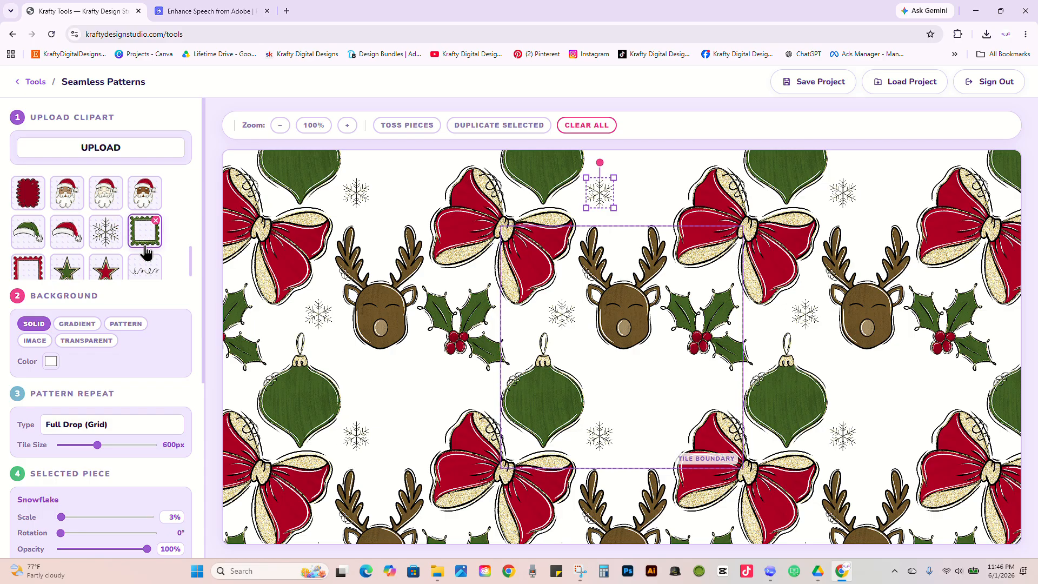
click(567, 322)
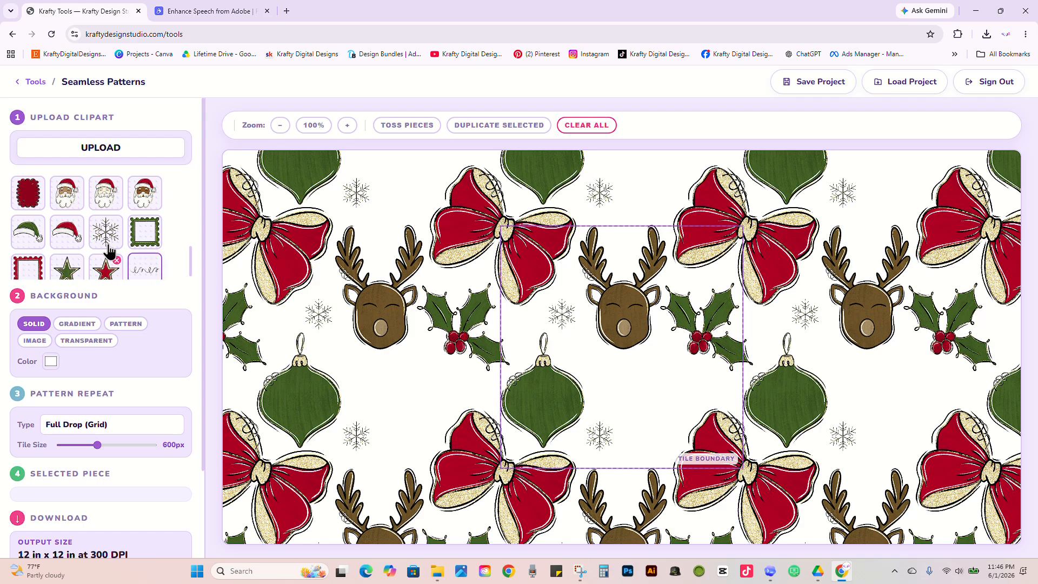
Add the Santa 2 clipart below the reindeer at about 8% scale, rotated to about 327°.
click(77, 201)
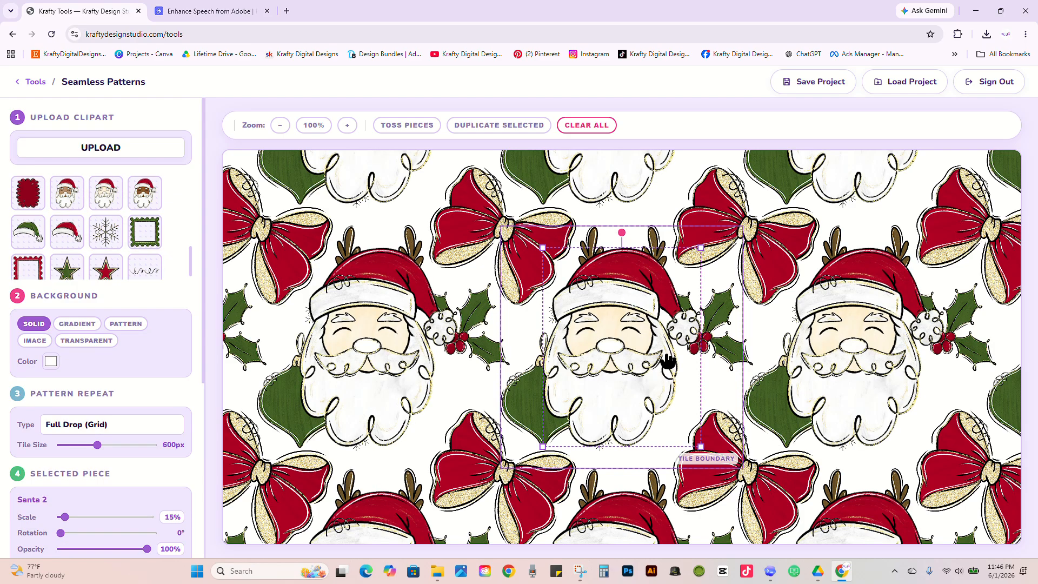
drag(696, 253, 669, 305)
drag(620, 335, 655, 391)
drag(656, 331, 613, 345)
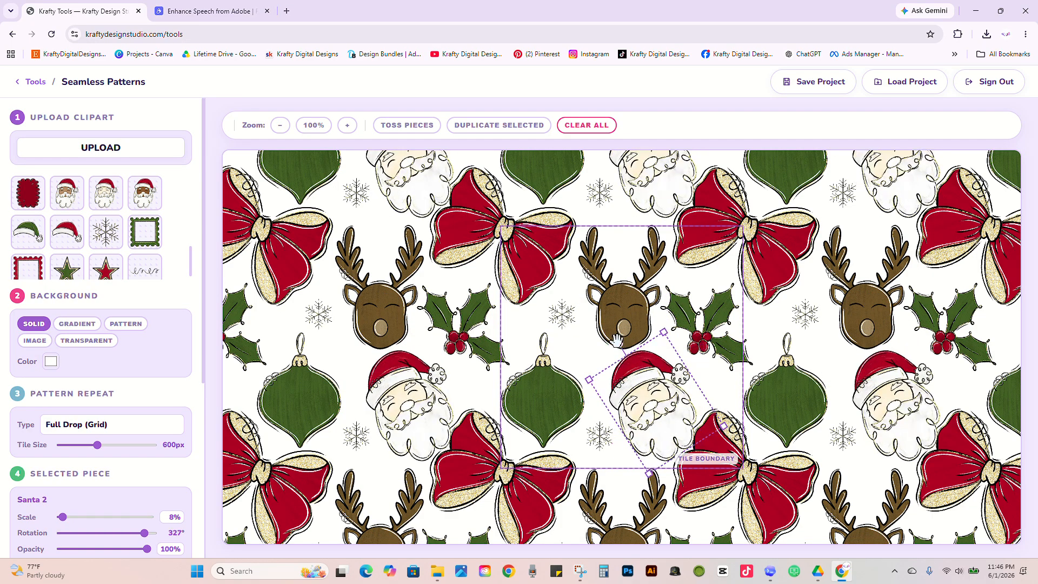
drag(657, 419, 650, 409)
click(595, 444)
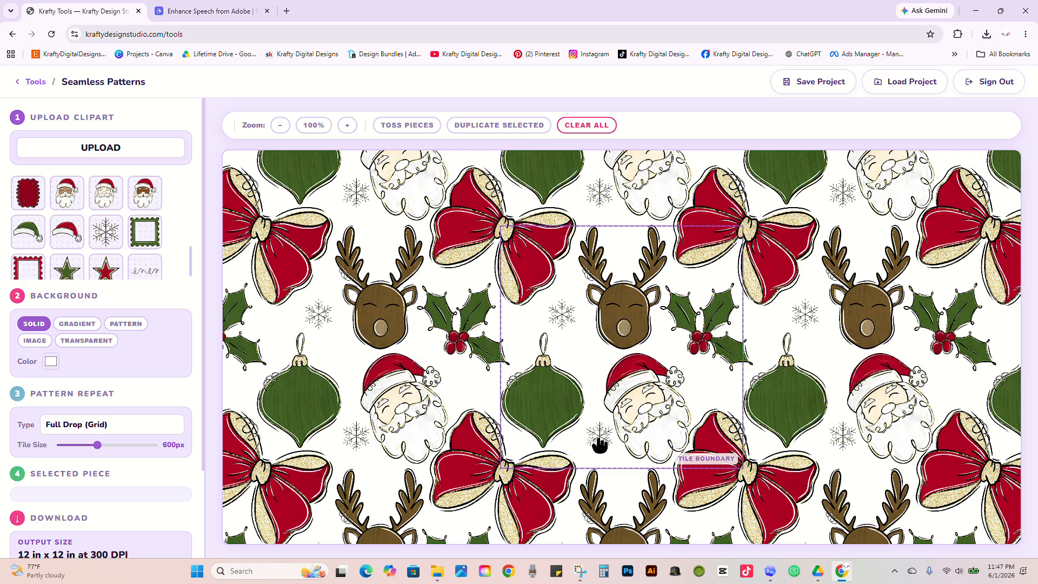
Shift Santa toward the green ornament and place the nearby snowflake at the lower left of his beard.
drag(589, 431, 641, 406)
click(654, 400)
click(712, 390)
drag(703, 386, 586, 455)
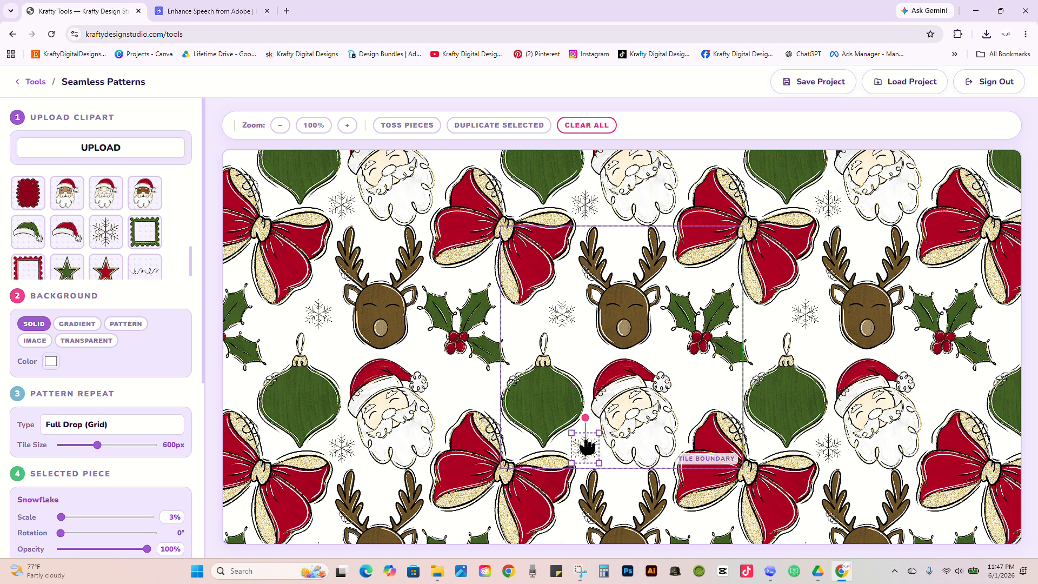
Rotate the holly to about 66° and adjust its position between the reindeer and the neighboring ornament.
click(733, 328)
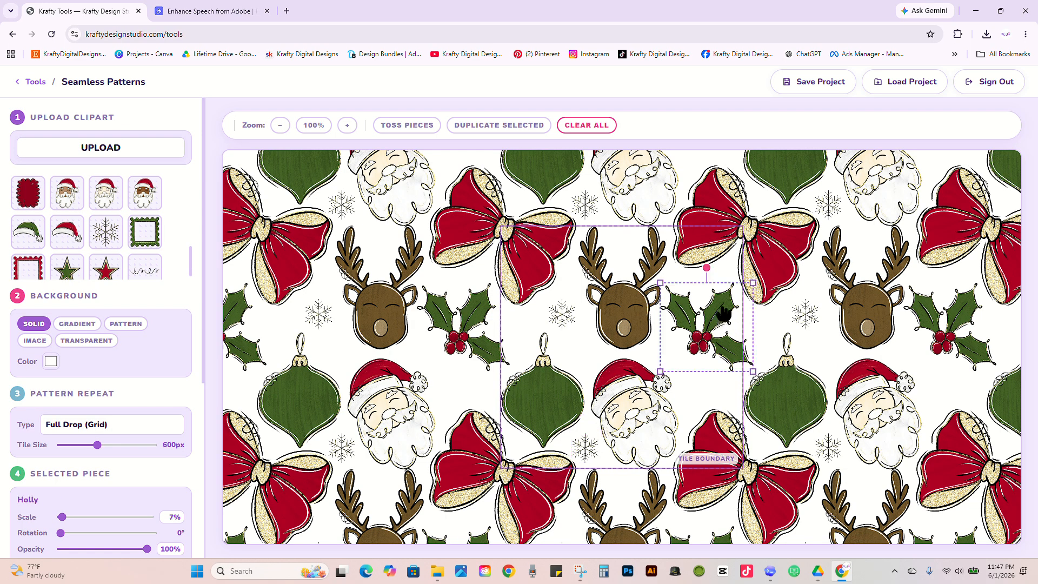
drag(707, 269, 750, 316)
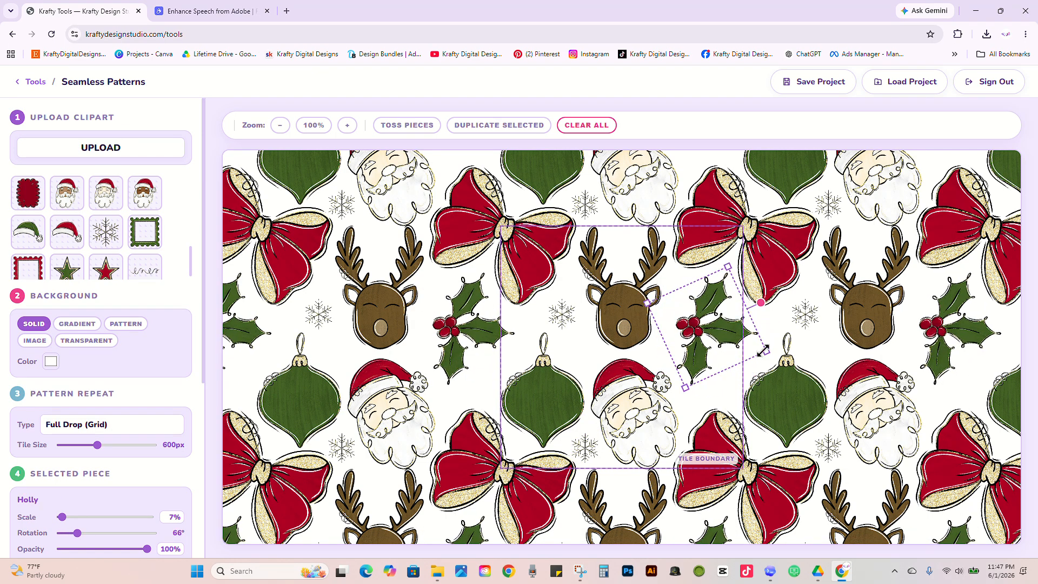
drag(766, 350, 728, 350)
Move the green ornament slightly up and nudge the snowflake above it upward for more even spacing.
drag(534, 398, 545, 385)
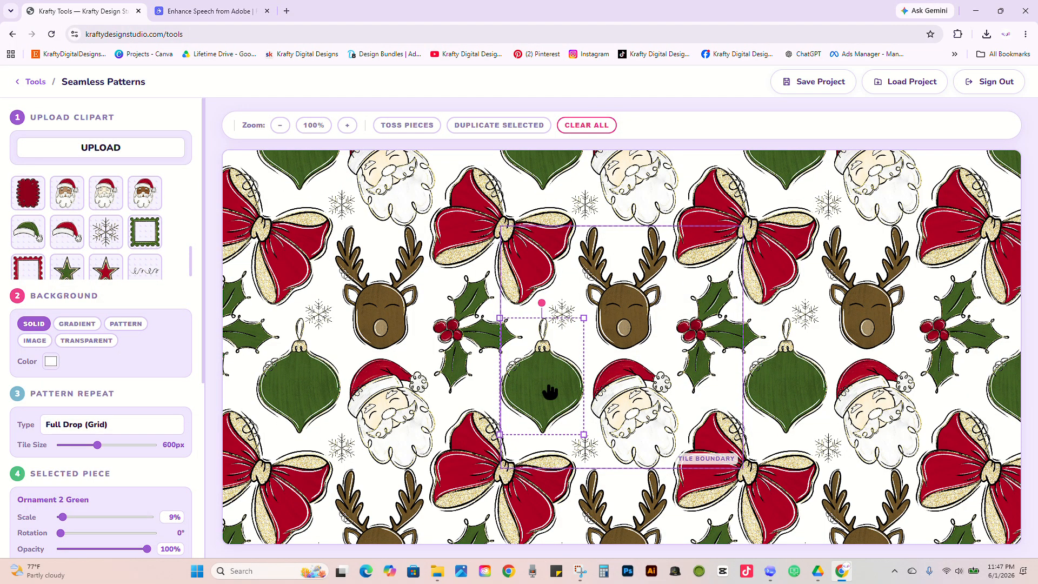
click(563, 302)
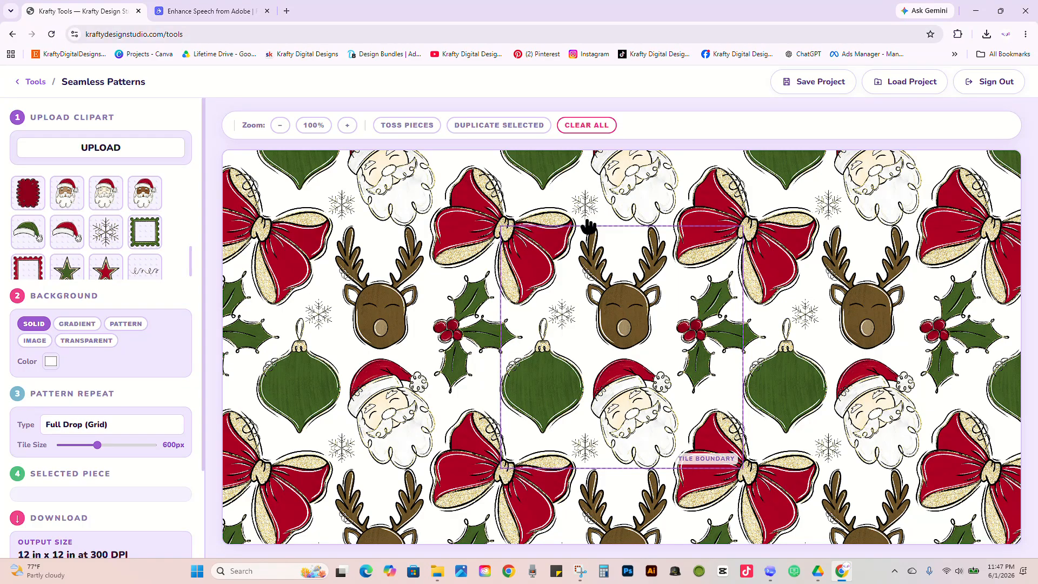
click(562, 313)
drag(565, 321, 569, 311)
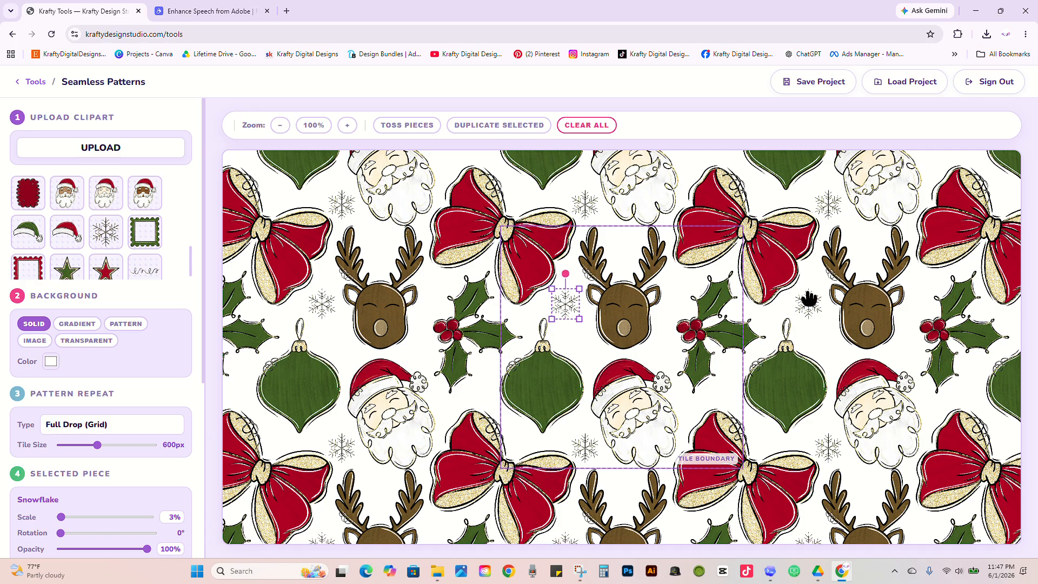
Nudge Santa slightly upward to even out the spacing below the reindeer.
click(631, 323)
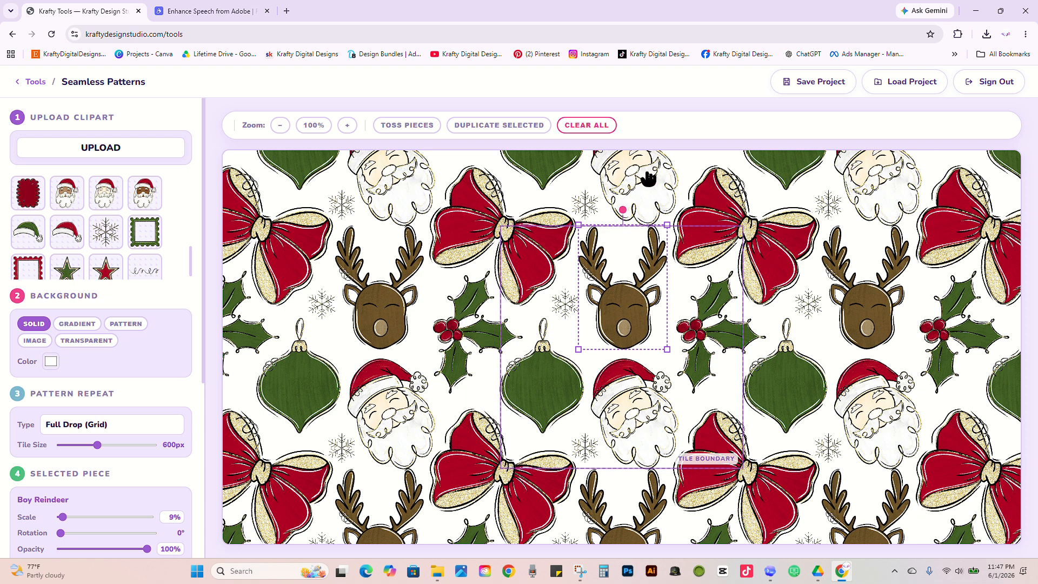
click(646, 414)
drag(635, 407, 637, 404)
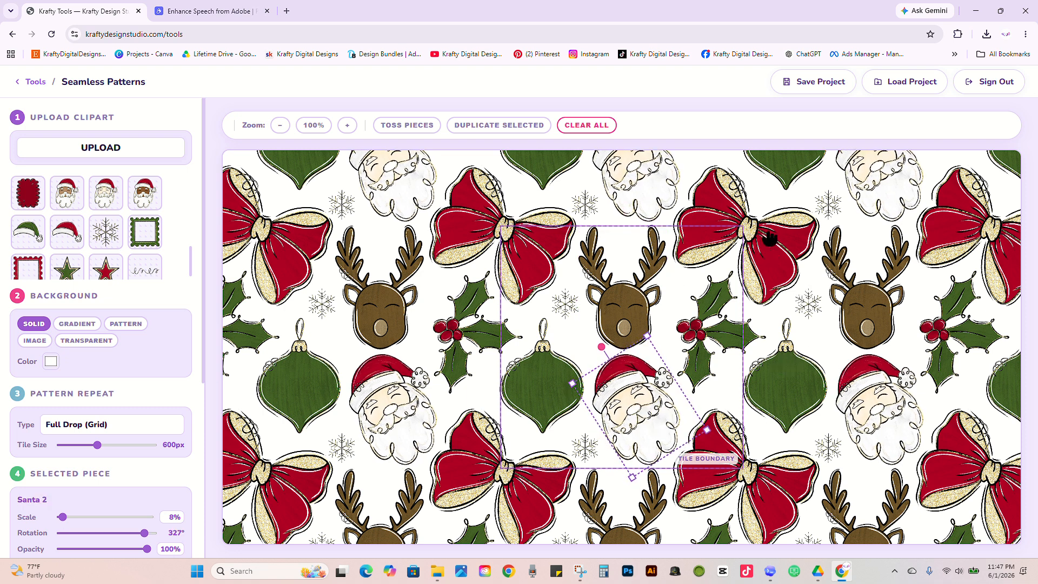
click(622, 245)
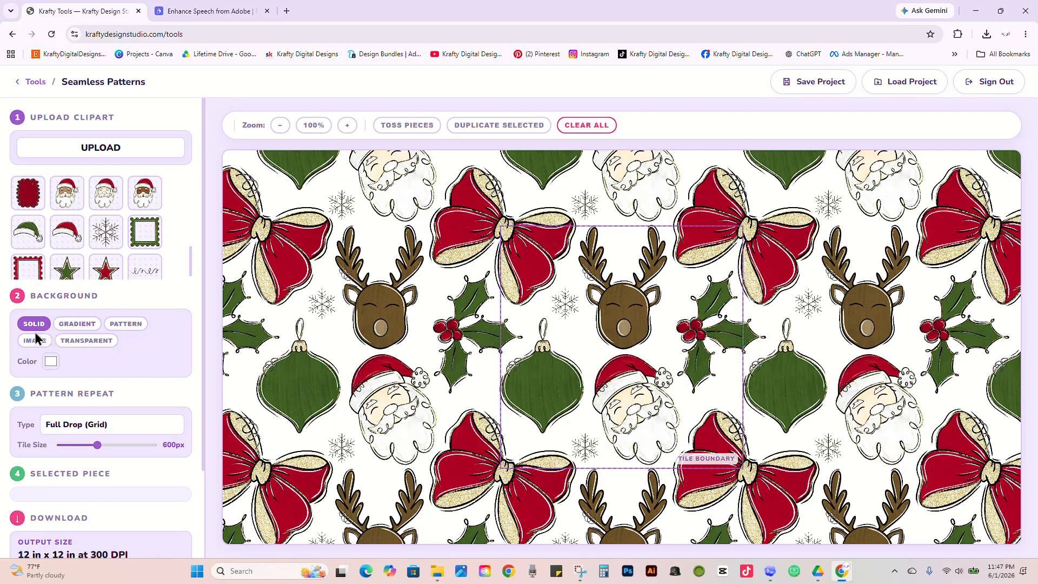
Try transparent, solid red, light pink and gradient backgrounds behind the clipart.
click(85, 342)
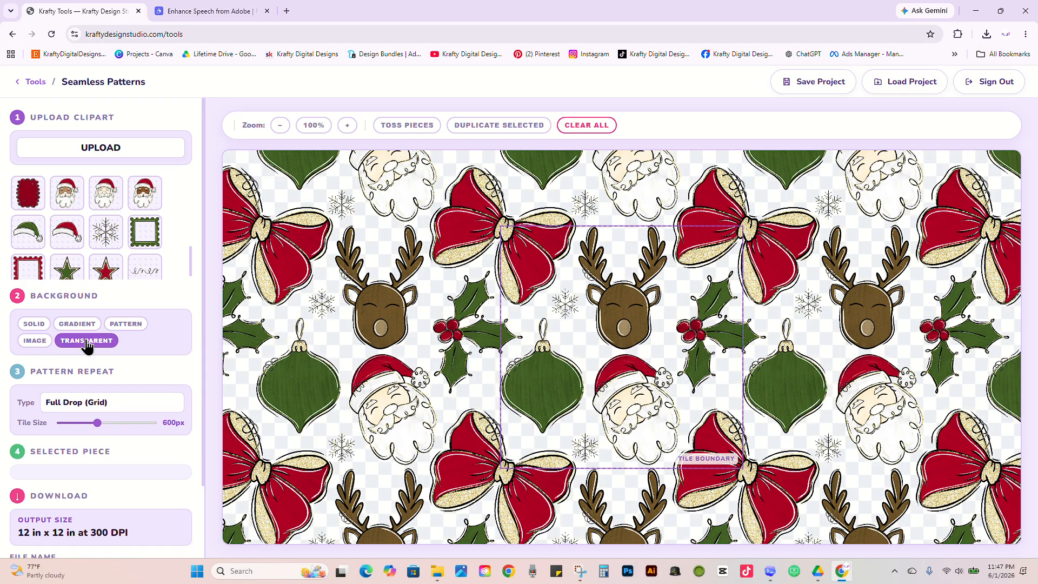
click(34, 323)
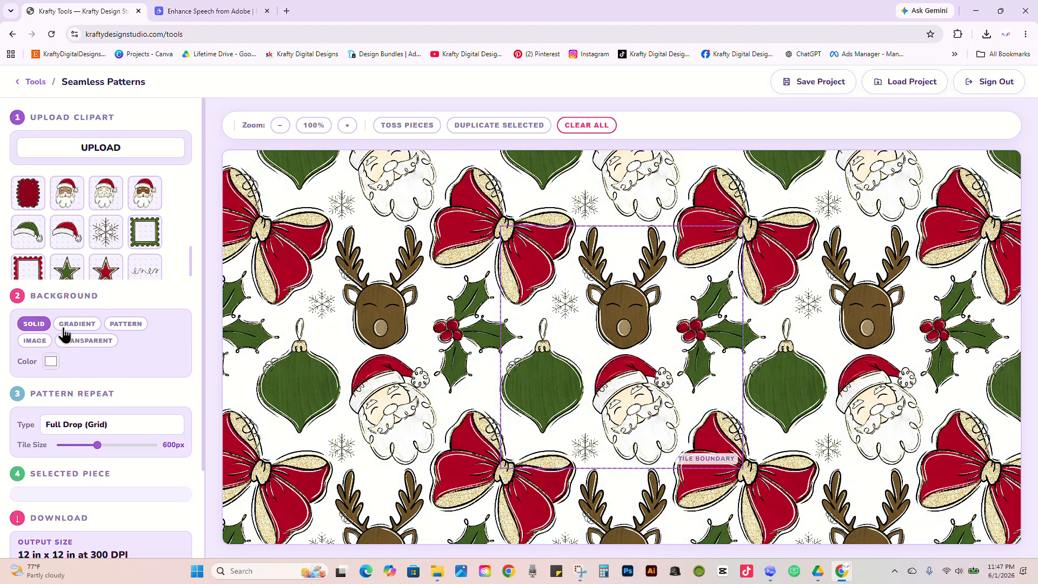
click(51, 362)
drag(127, 398, 216, 327)
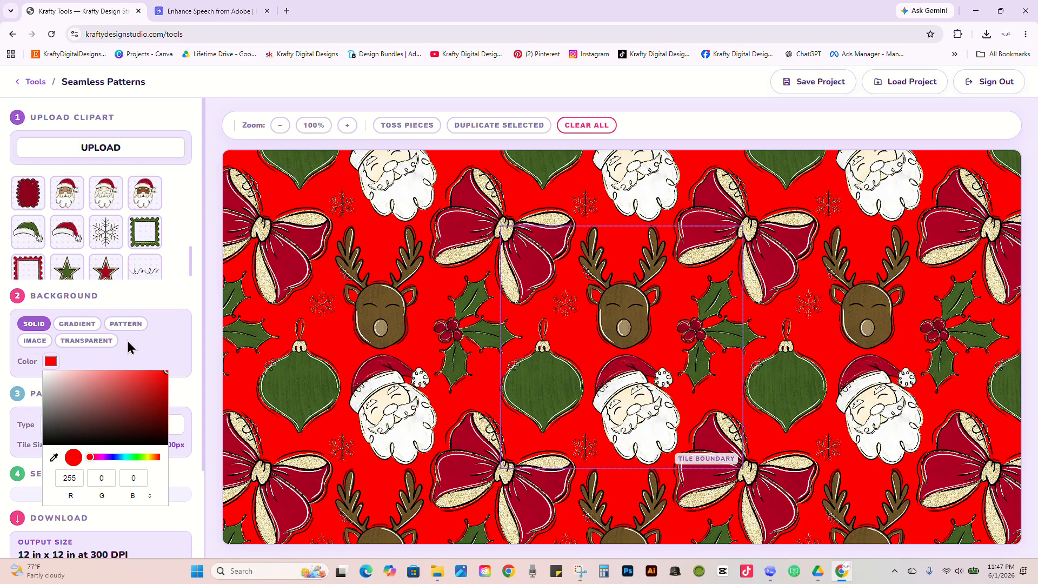
click(79, 383)
click(75, 328)
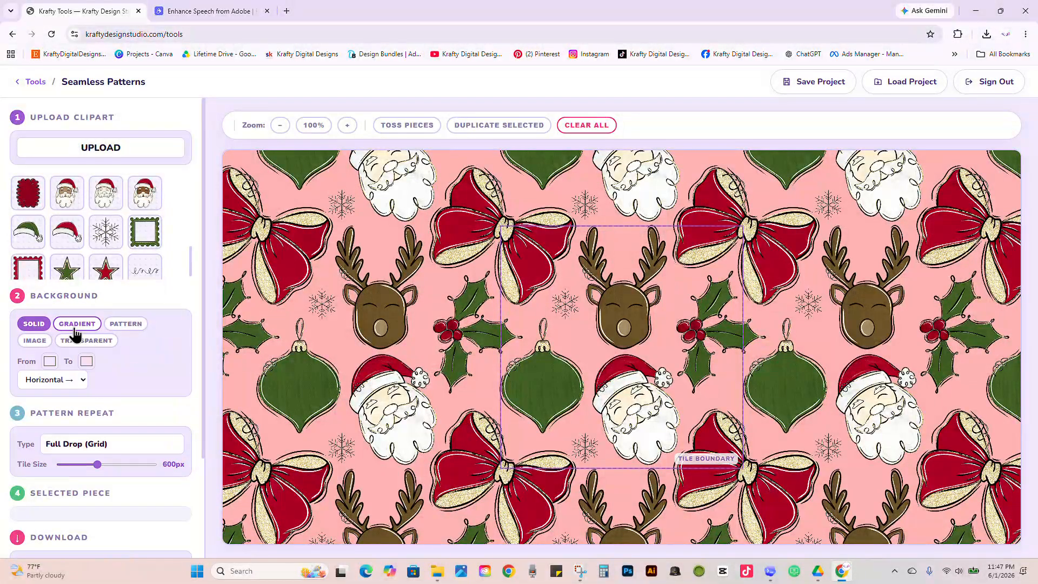
Set the background to a Checkerboard pattern.
click(126, 324)
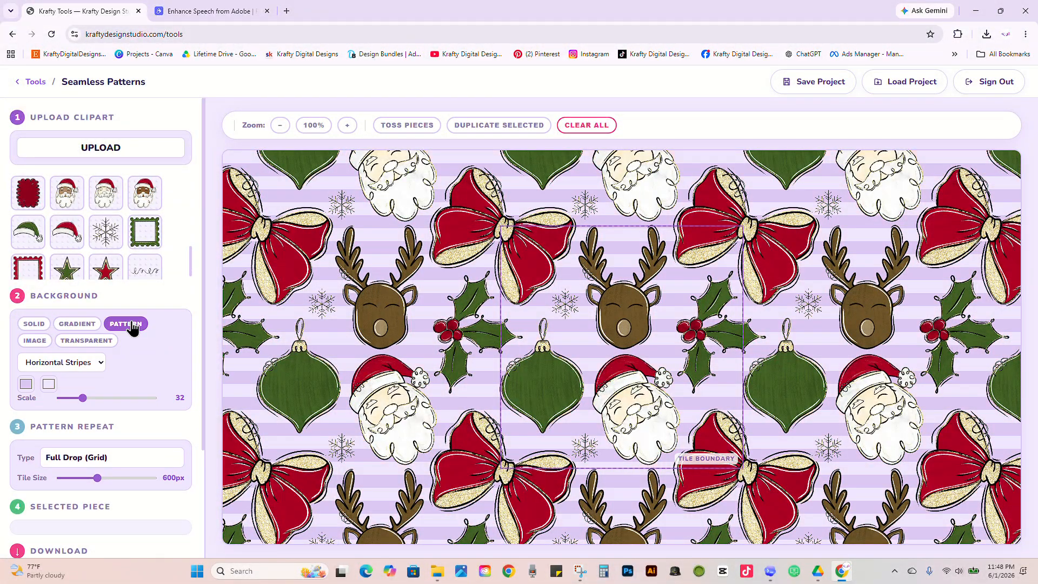
click(67, 364)
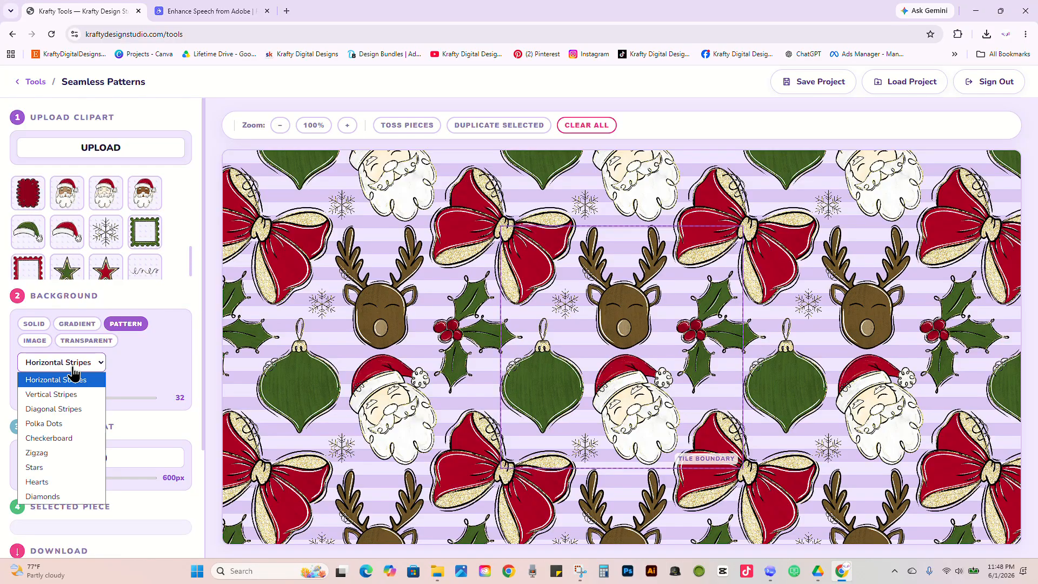
click(74, 438)
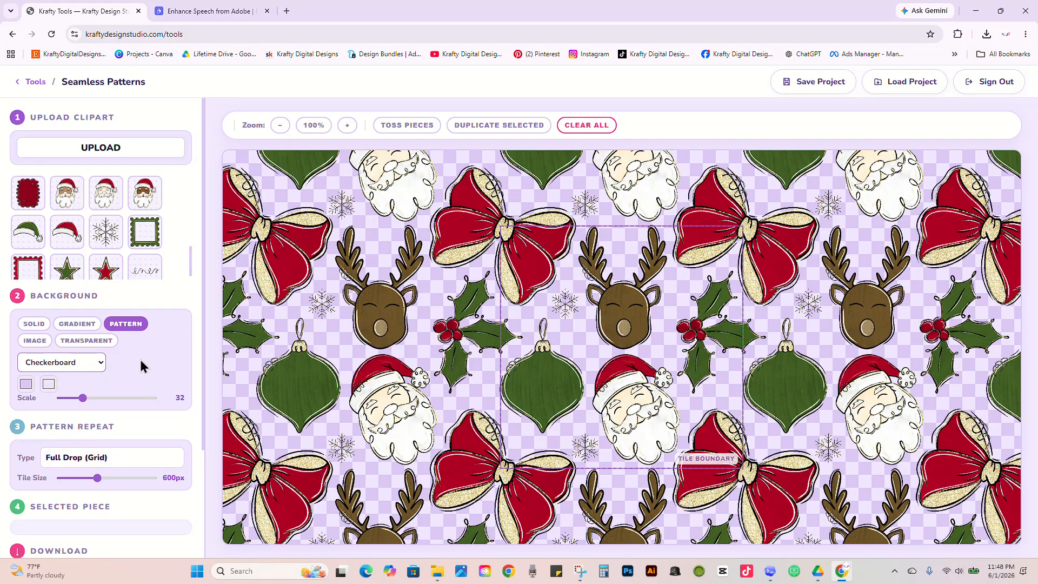
Set the checkerboard's first color to the bow's dark red (174, 0, 36) and its second color to white.
click(25, 385)
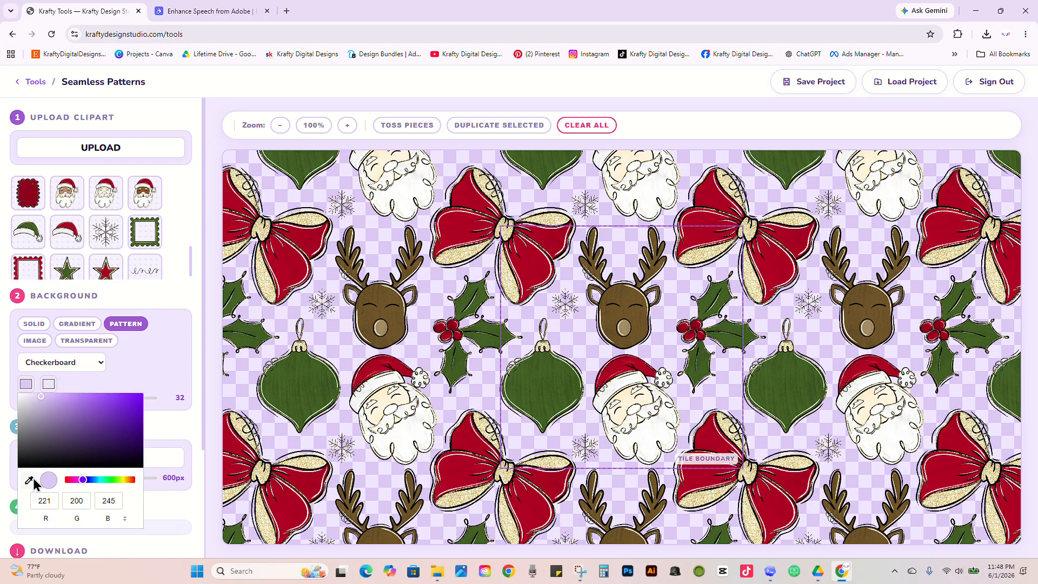
click(29, 481)
click(271, 284)
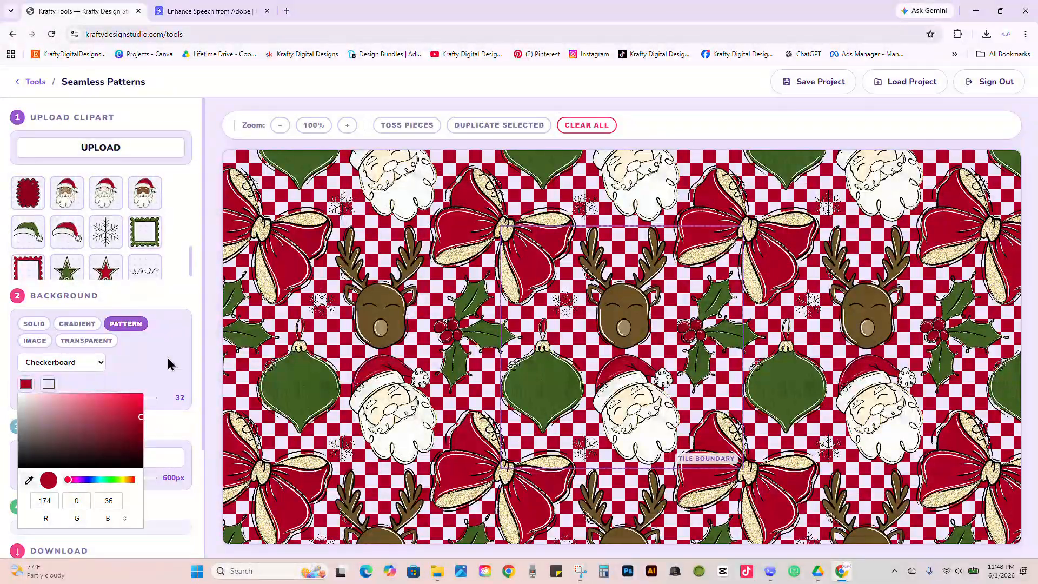
click(156, 359)
click(49, 383)
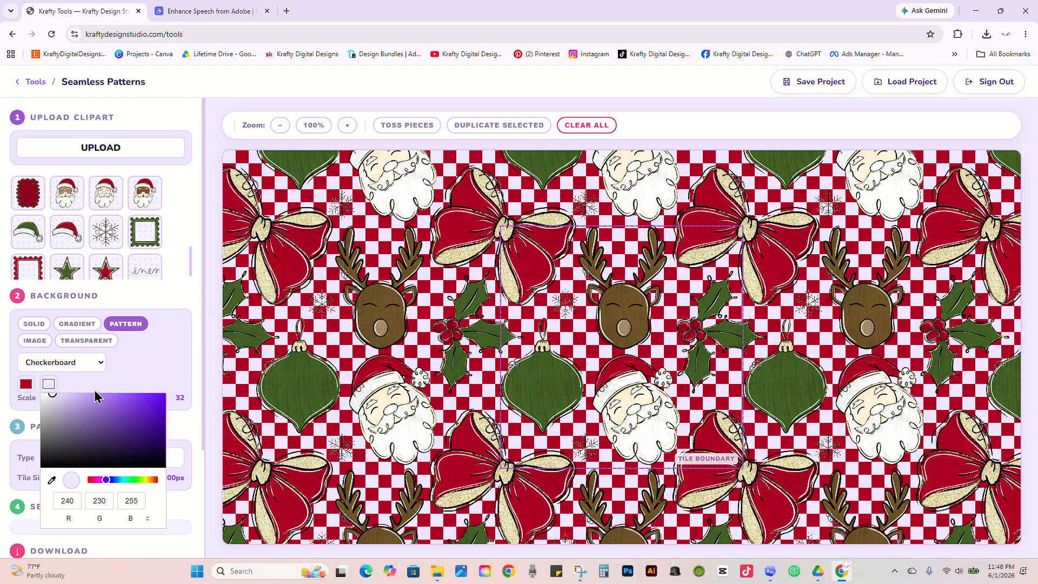
click(184, 365)
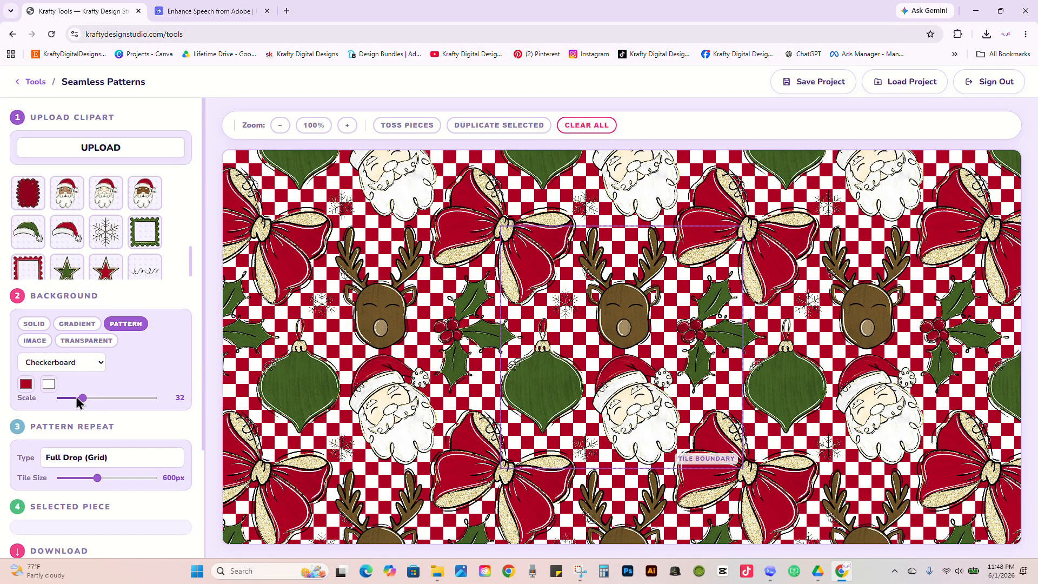
Set the checkerboard scale to 51 and change its first color to a lighter pink.
drag(77, 397, 86, 372)
click(25, 384)
click(136, 359)
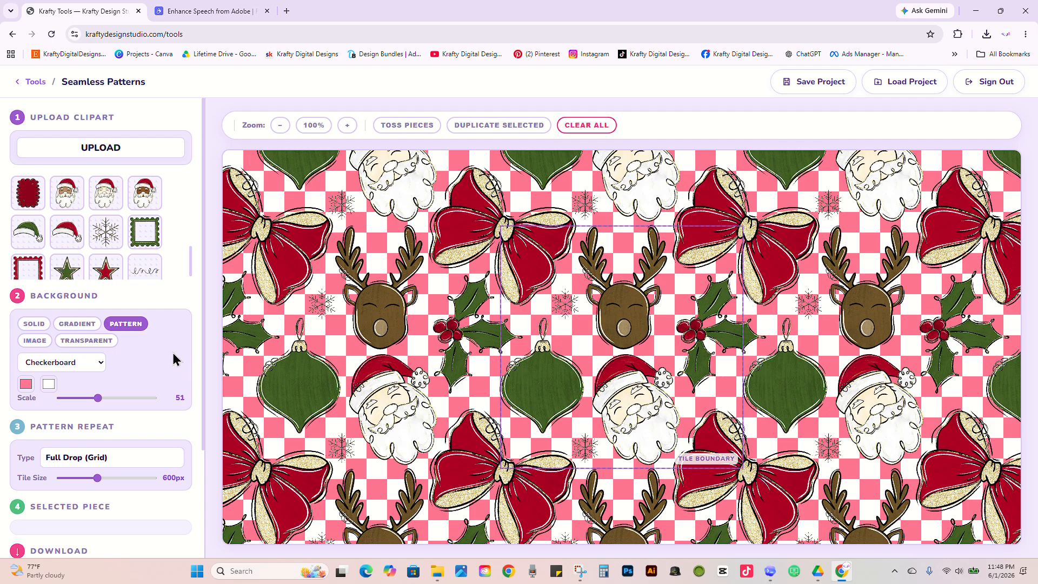
Try the image background option and switch back to the checkerboard pattern.
scroll(174, 359, down, 1)
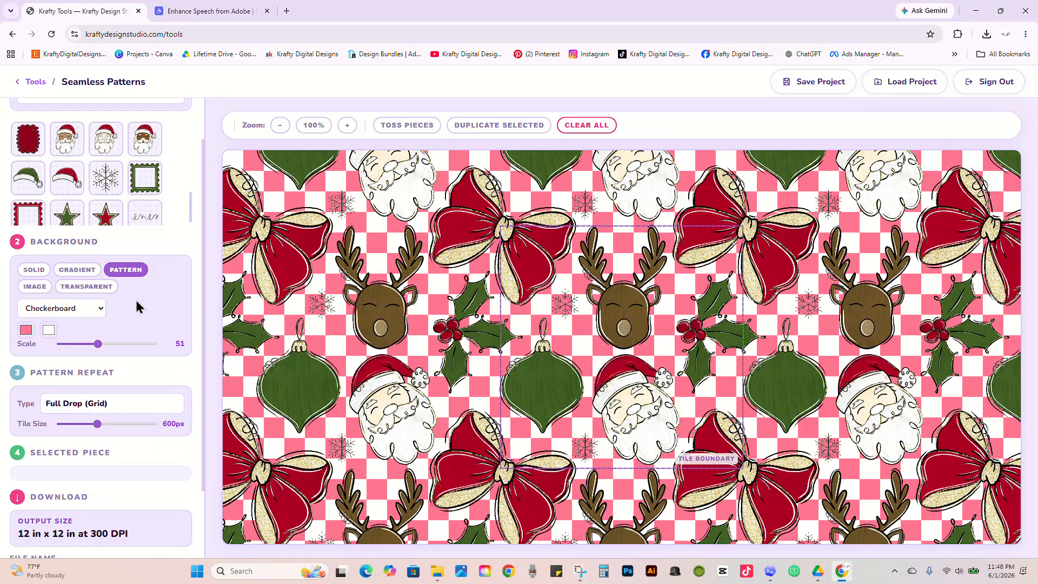
click(35, 286)
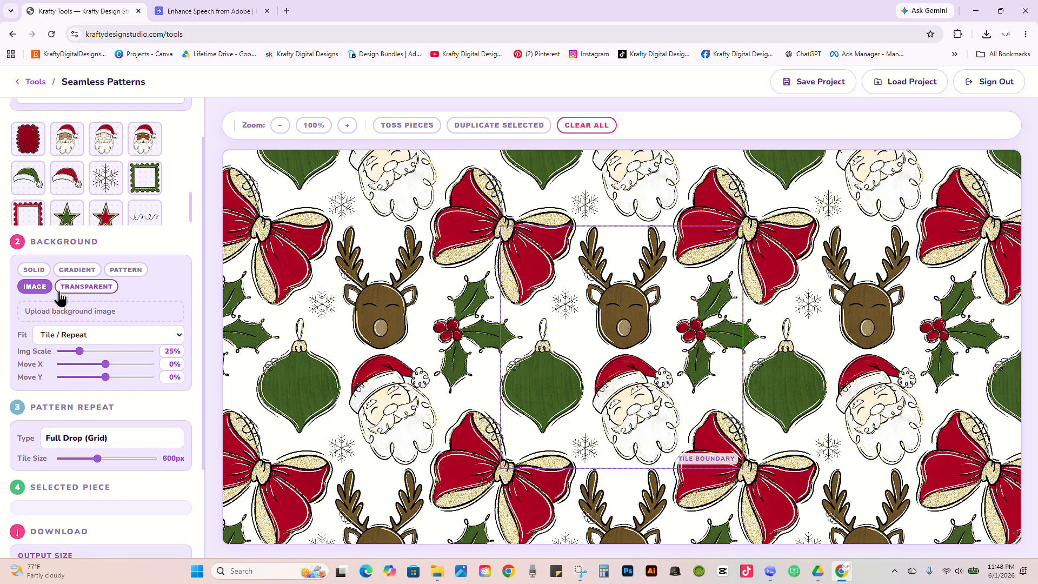
click(135, 270)
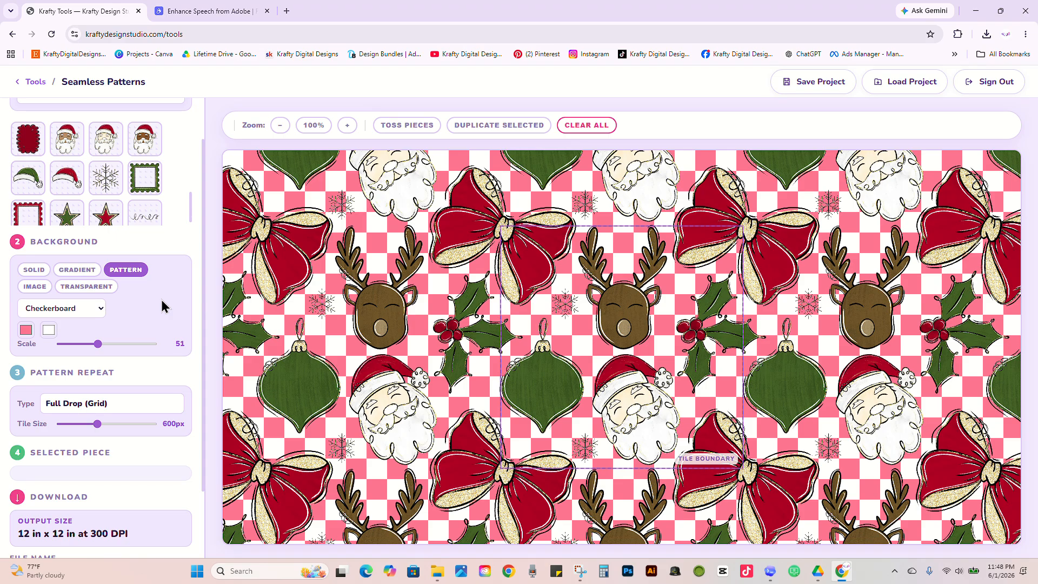
Try adjusting the tile size of the Full Drop (Grid) repeat.
scroll(164, 306, down, 2)
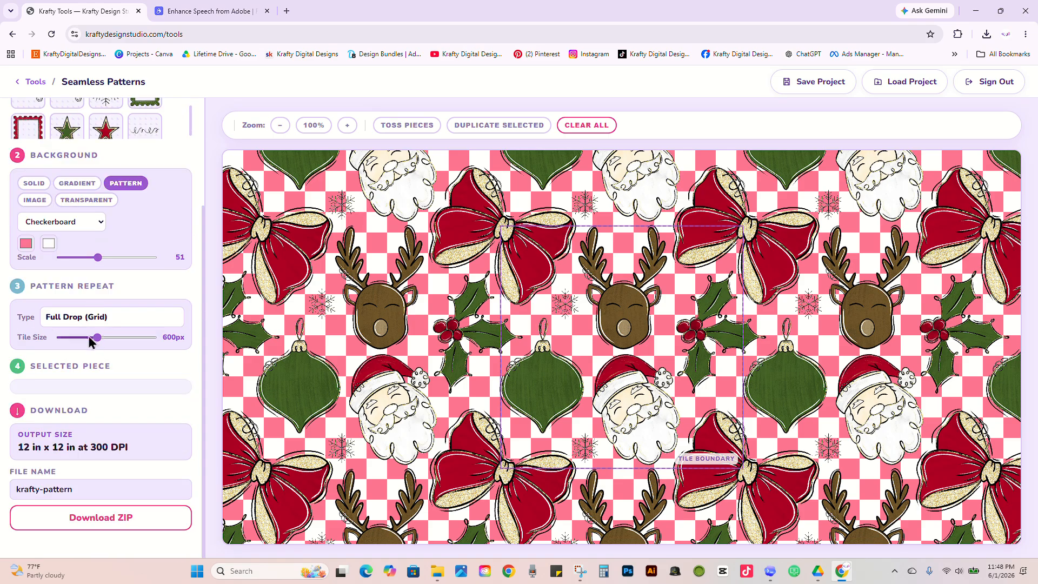
drag(96, 339, 100, 339)
Try recoloring the green ornament to solid pink and turn the recolor off again.
click(285, 384)
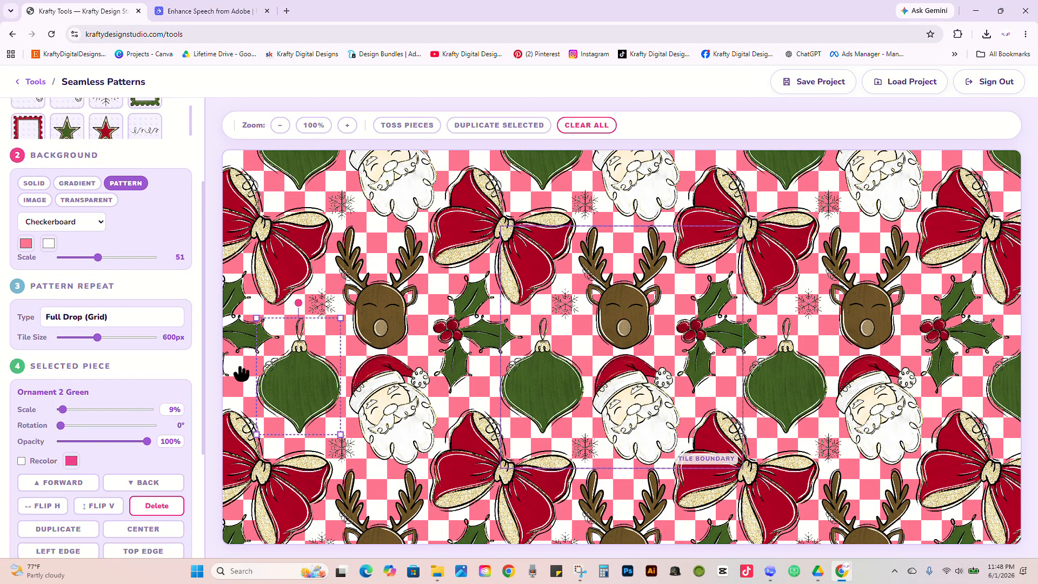
scroll(185, 303, down, 3)
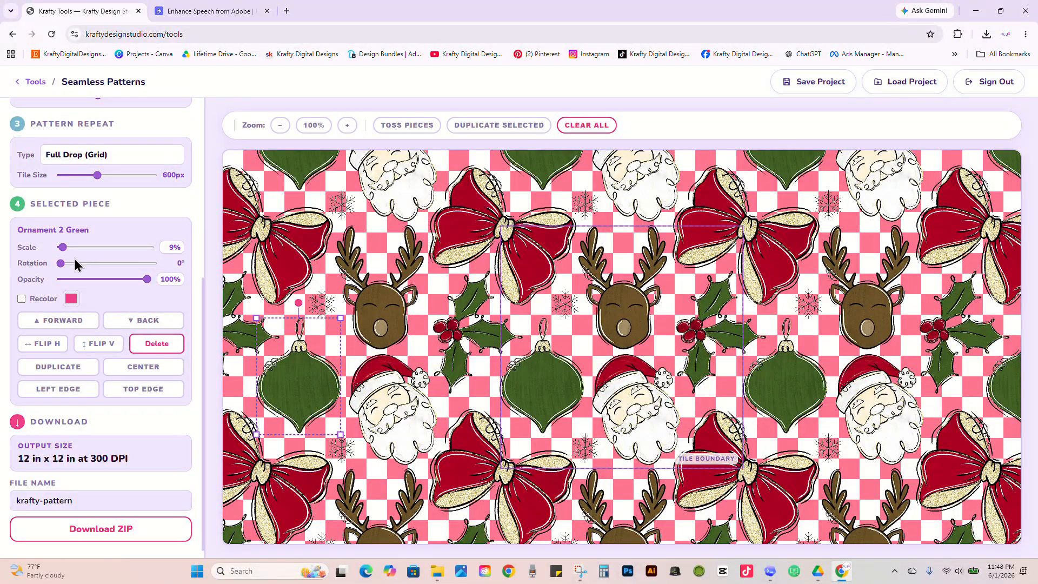
drag(150, 289, 184, 287)
click(21, 299)
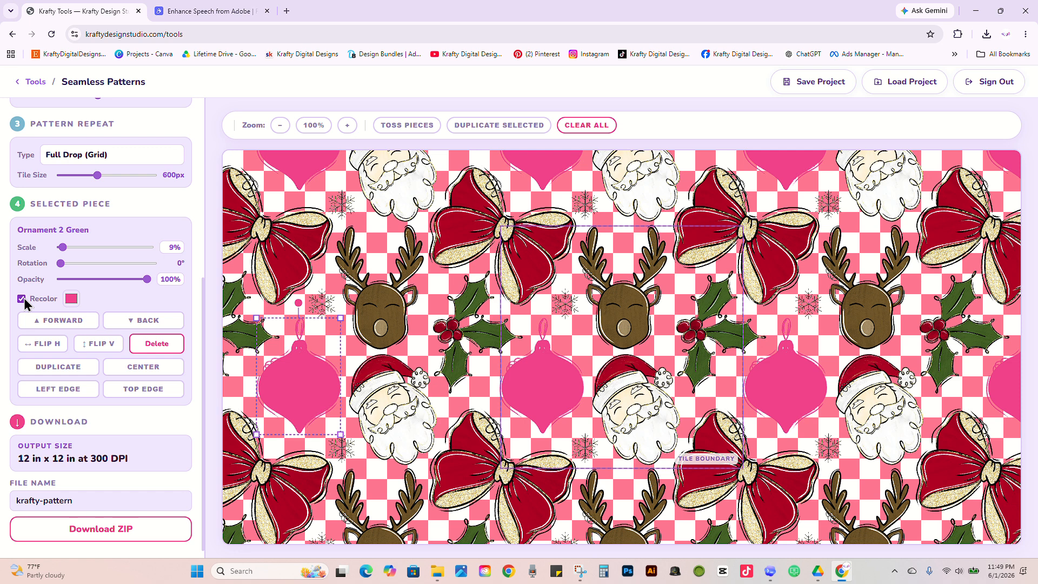
click(21, 299)
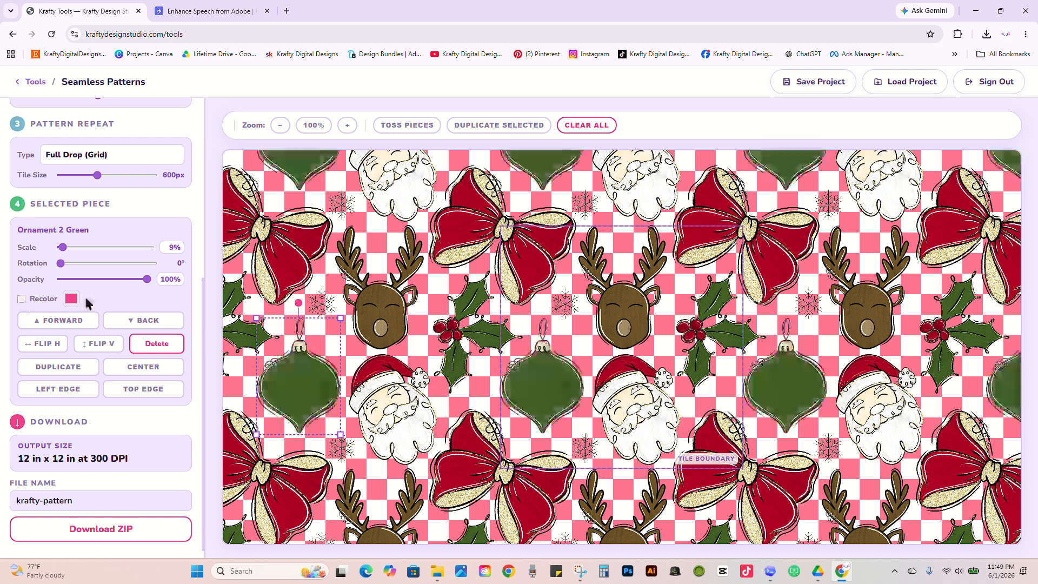
Try the recolor option on the holly and switch it back to its original colors.
click(439, 306)
click(440, 305)
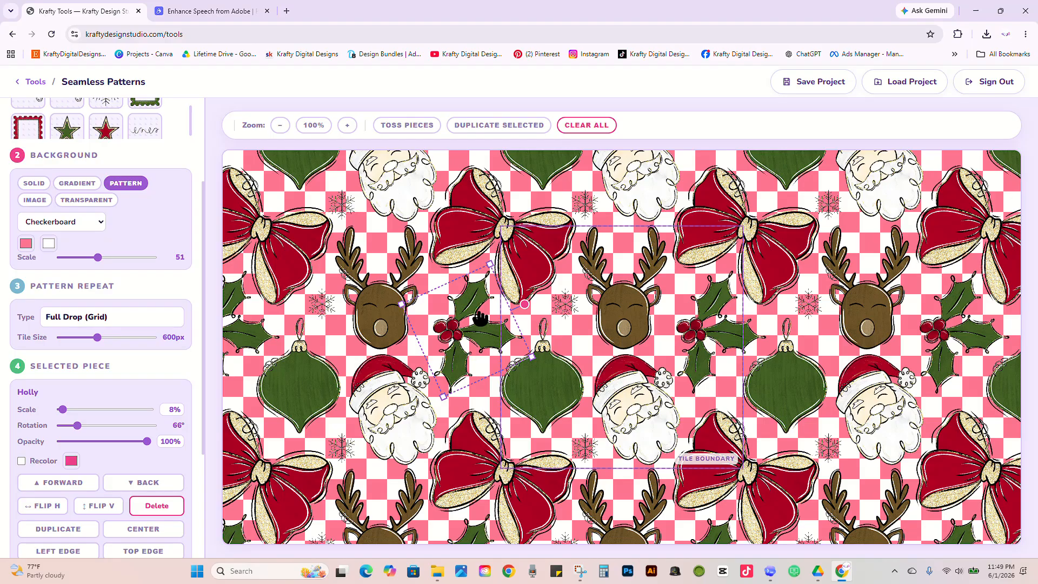
click(22, 461)
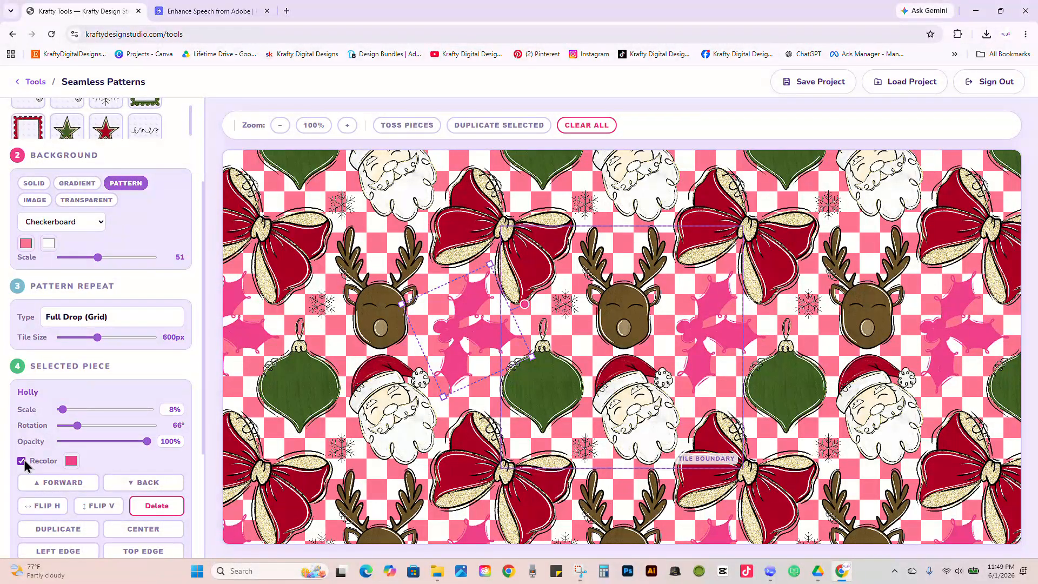
scroll(24, 466, down, 1)
click(21, 407)
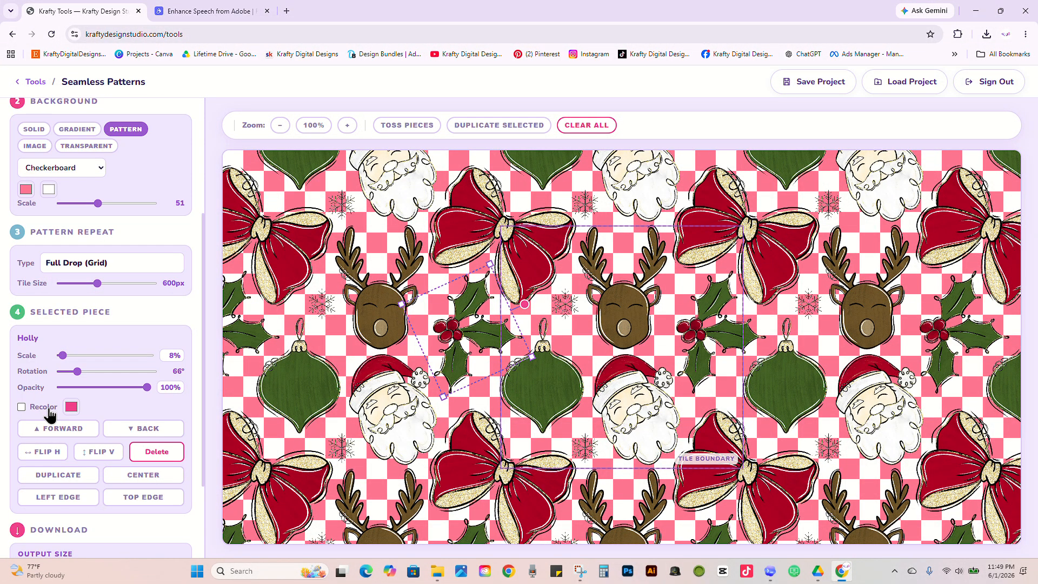
scroll(161, 399, down, 1)
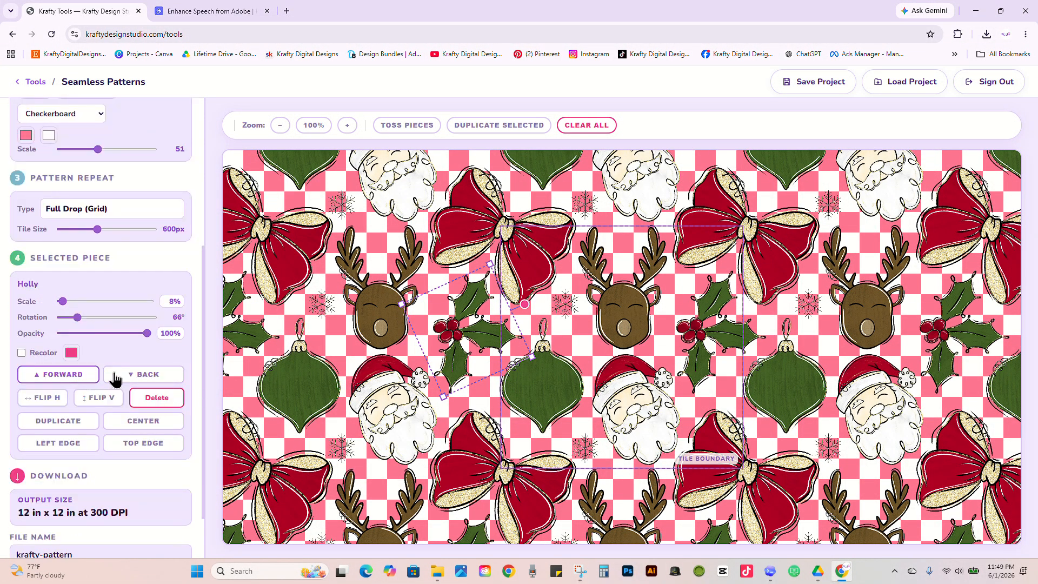
Move the holly up so it overlaps the bow and try sending it back one layer.
click(491, 293)
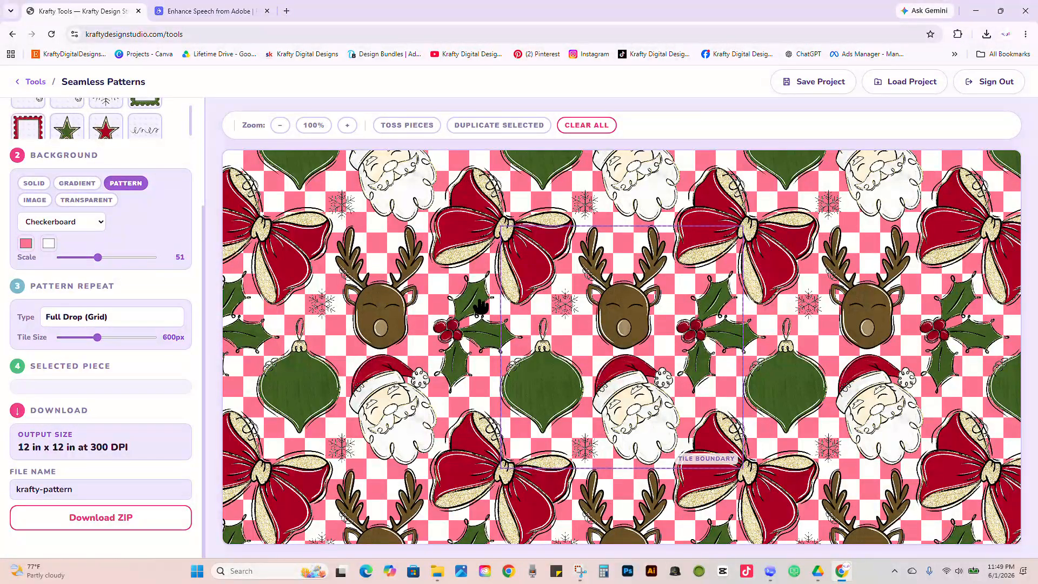
click(492, 335)
drag(492, 336, 486, 292)
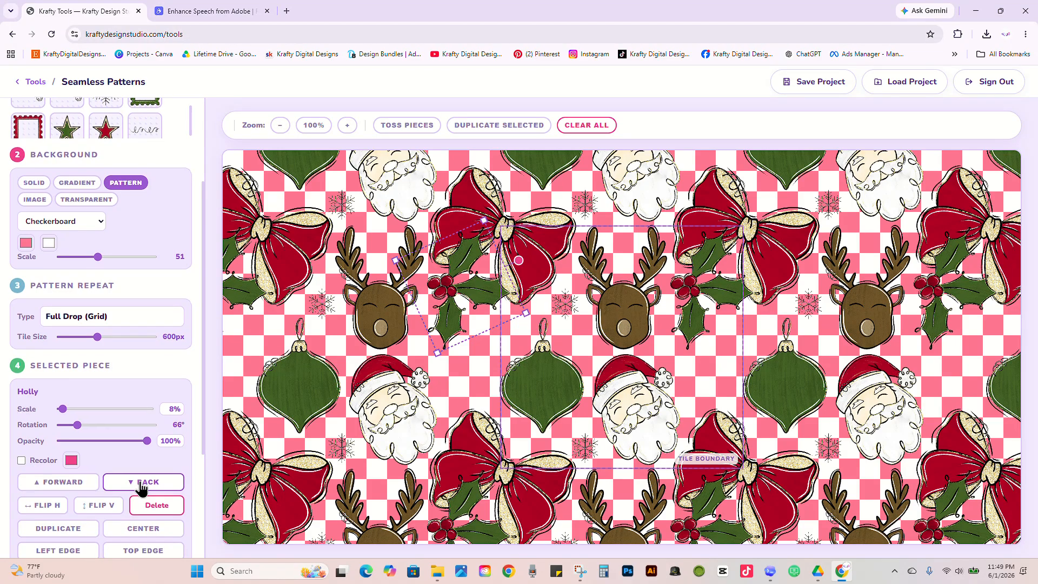
scroll(141, 488, down, 1)
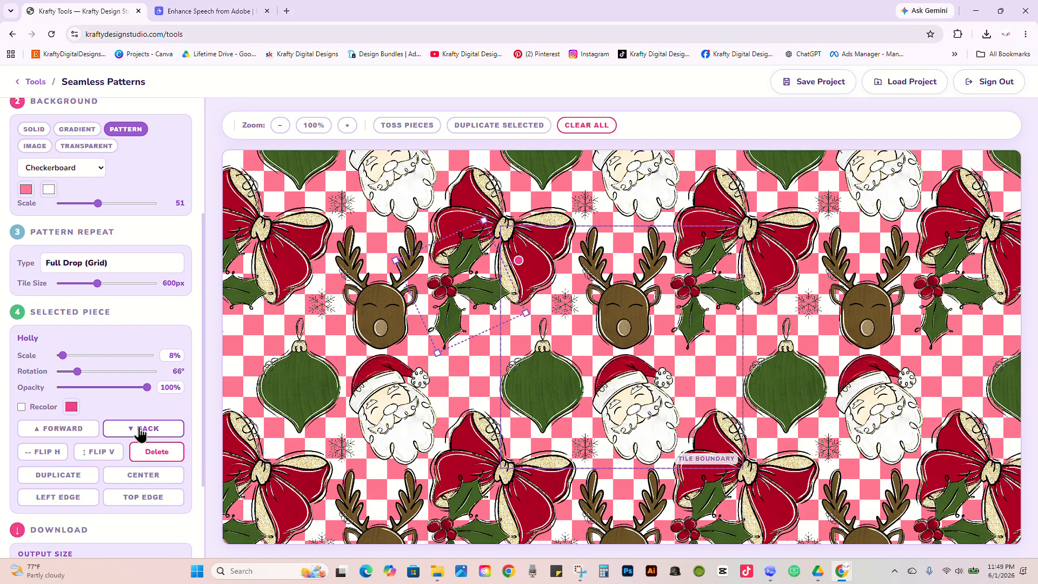
click(140, 431)
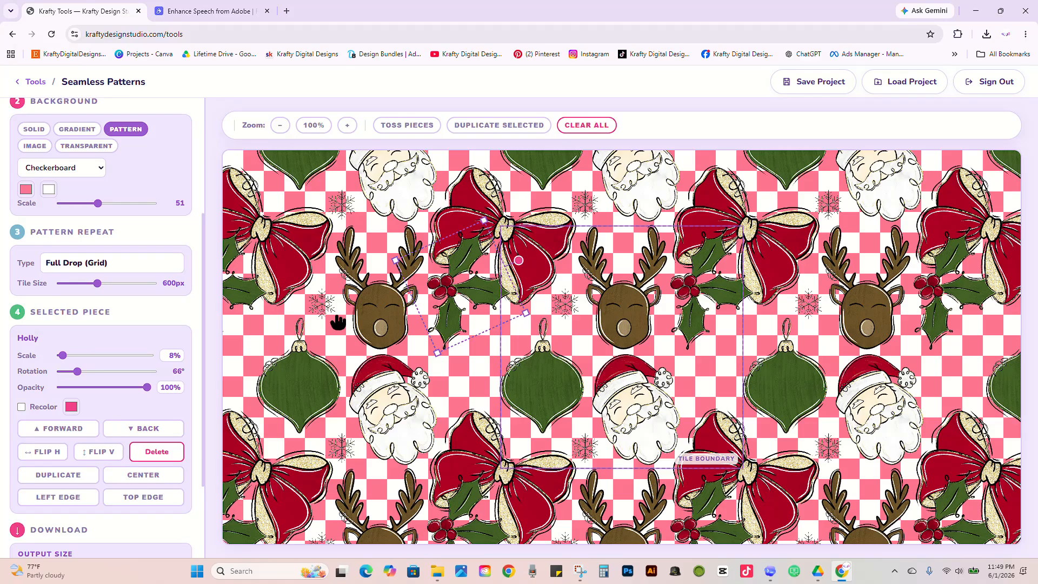
Shift the bow slightly and move the holly back down off it, beside the reindeer.
drag(489, 256, 527, 263)
click(500, 269)
drag(453, 314, 459, 354)
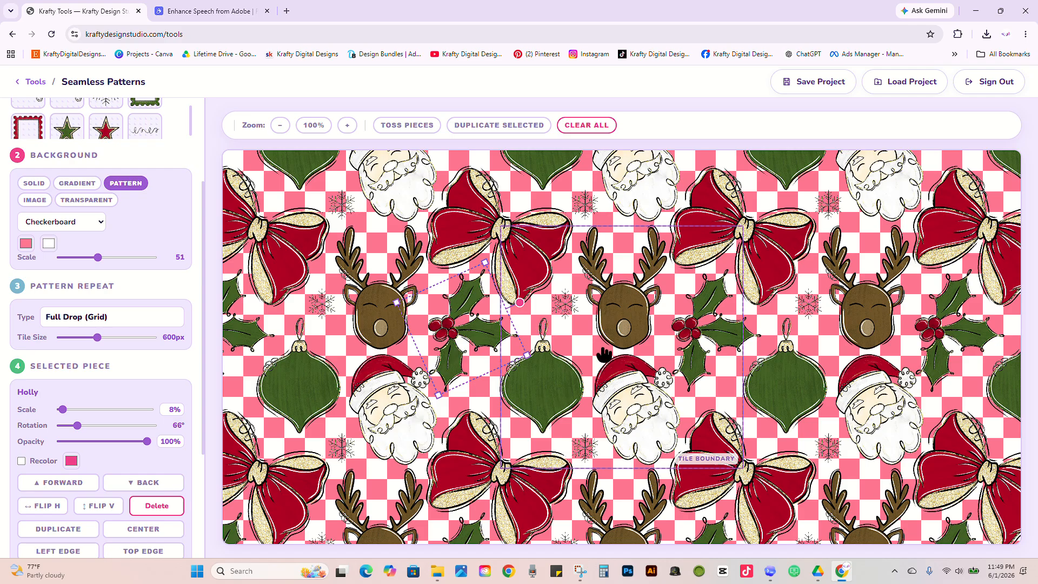
Try flipping the holly vertically and horizontally over the bow, and delete it from the pattern.
click(631, 315)
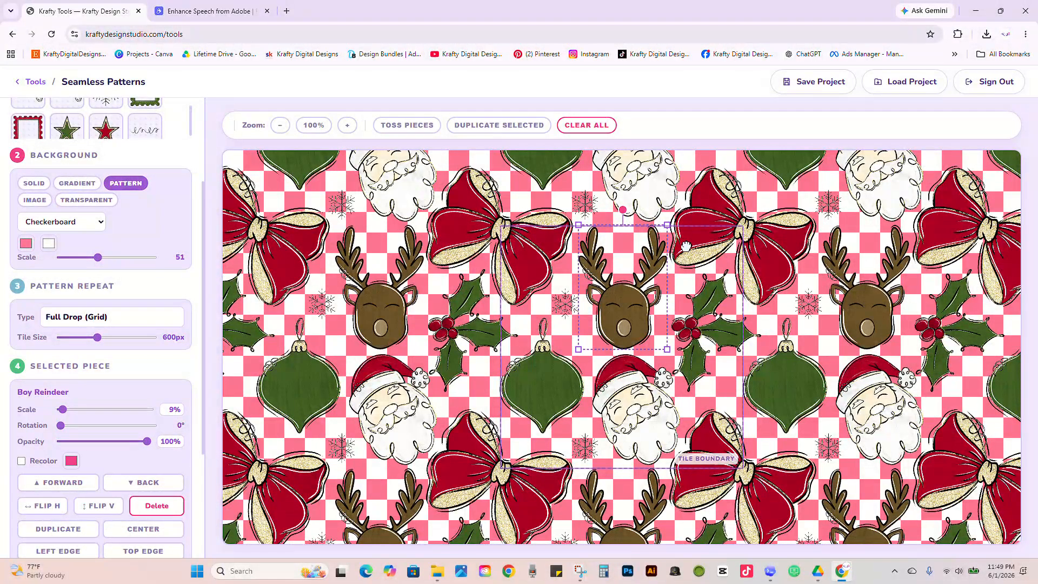
click(705, 314)
drag(706, 314, 708, 299)
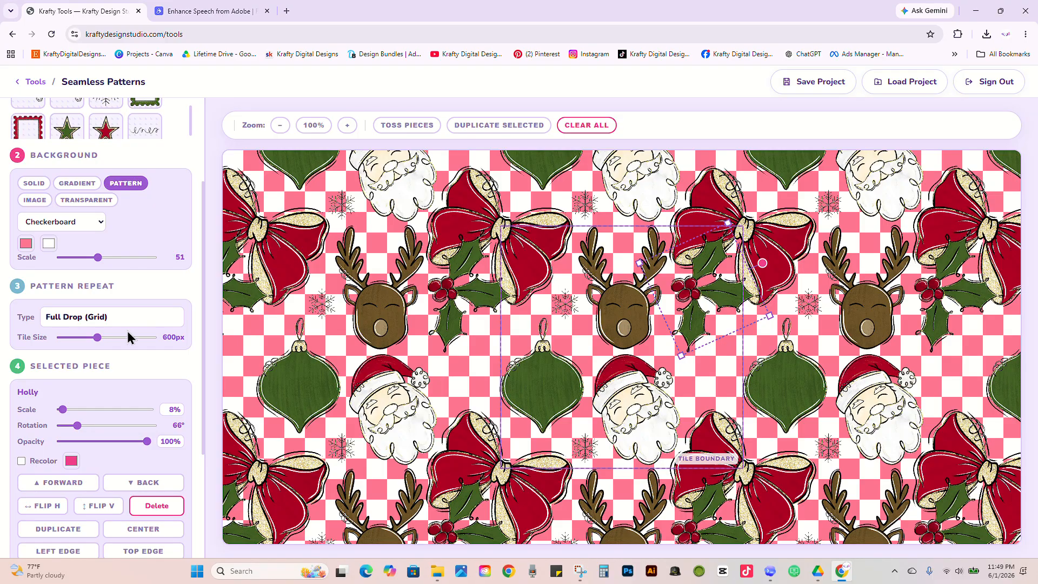
click(86, 506)
click(88, 506)
click(87, 506)
click(45, 510)
scroll(45, 510, down, 1)
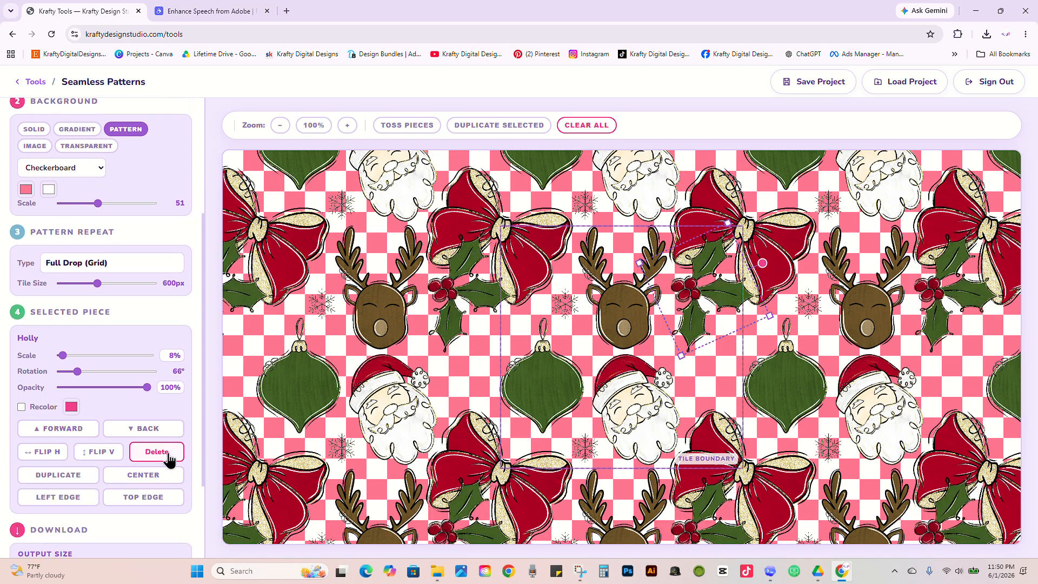
click(166, 456)
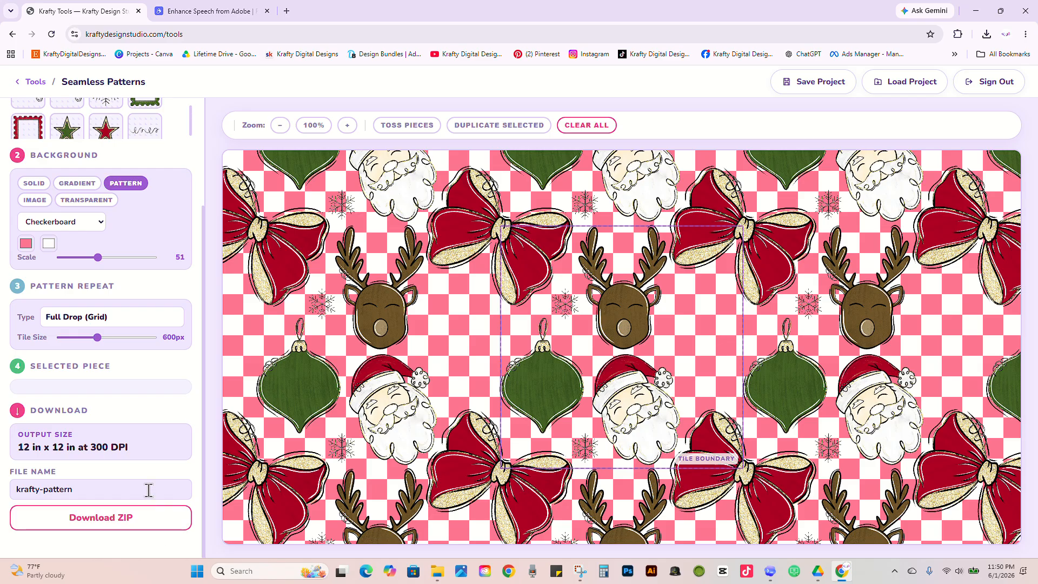
Duplicate the green ornament and try aligning the copy to the tile's center, left edge and top edge.
click(307, 385)
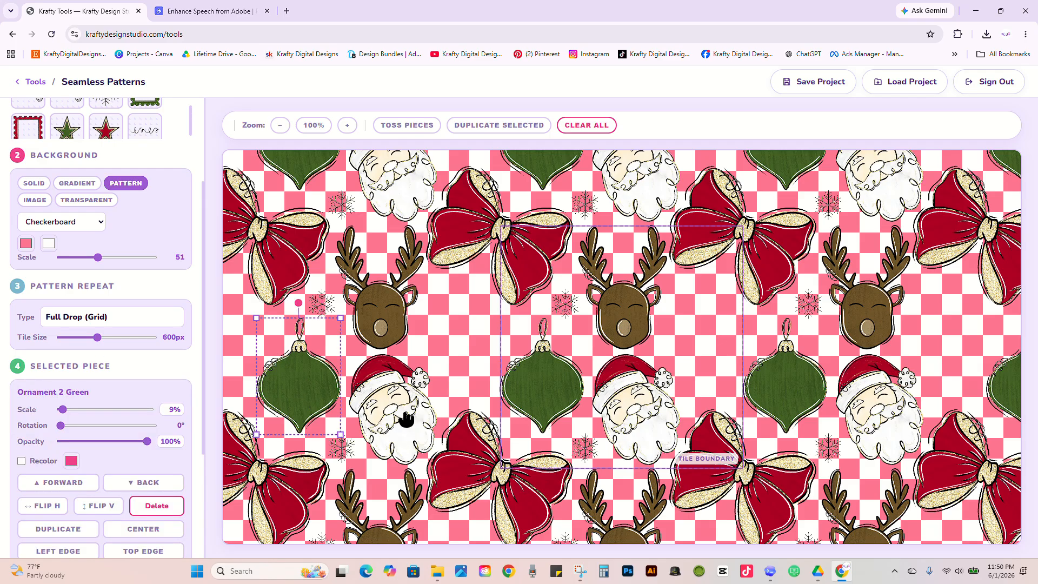
scroll(105, 394, down, 3)
click(47, 368)
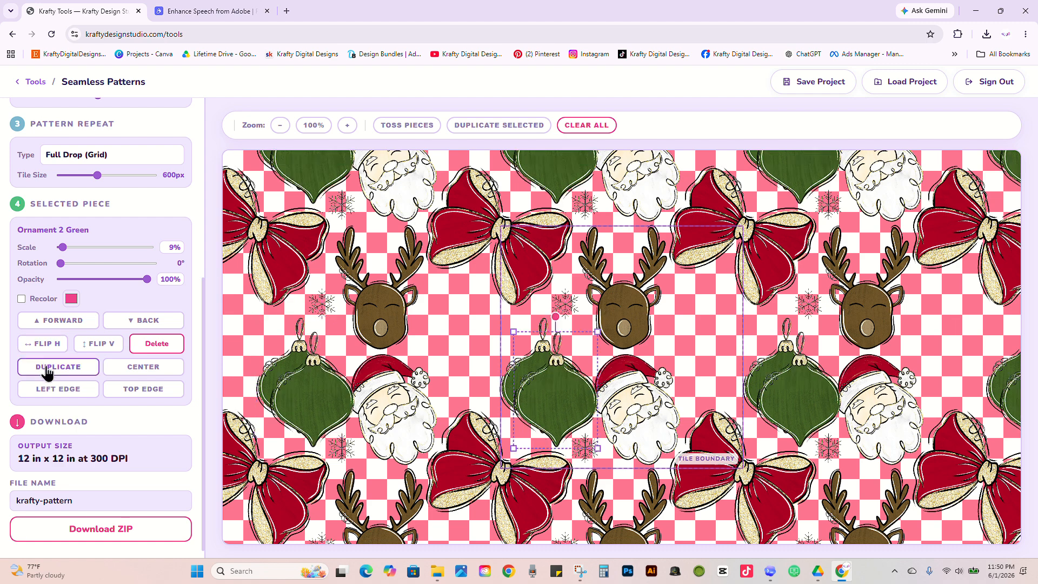
click(137, 370)
click(82, 394)
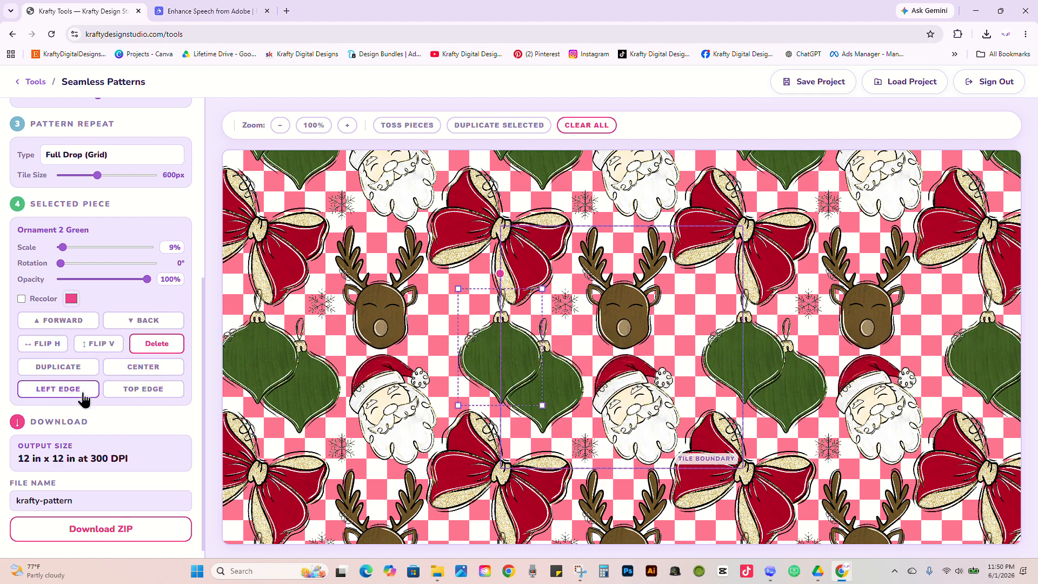
click(157, 393)
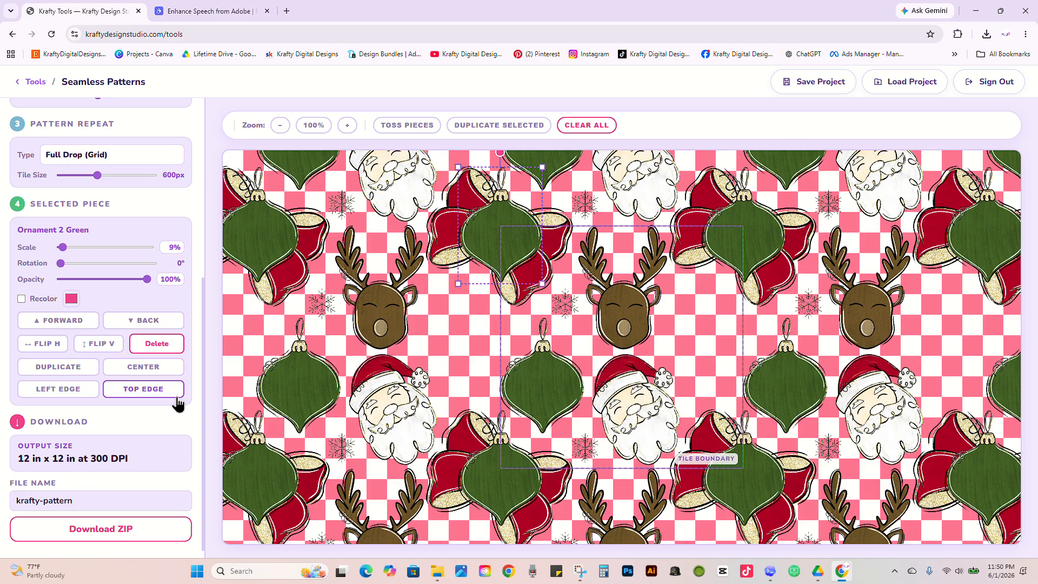
Delete the duplicate ornament and move the original into the gap beside the reindeer, just below the bow.
drag(538, 386, 754, 369)
drag(502, 242, 449, 319)
scroll(150, 432, down, 1)
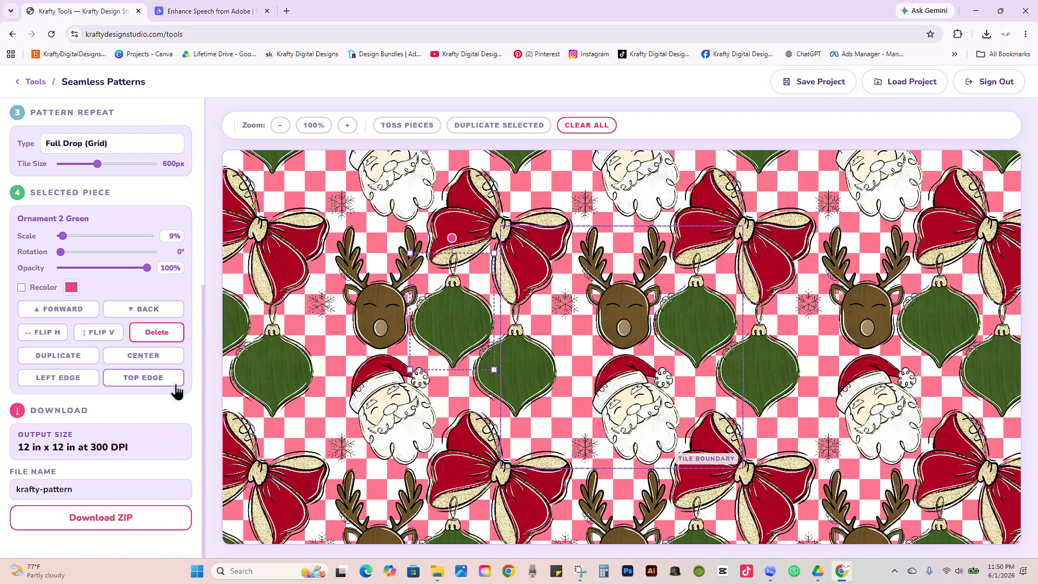
click(157, 332)
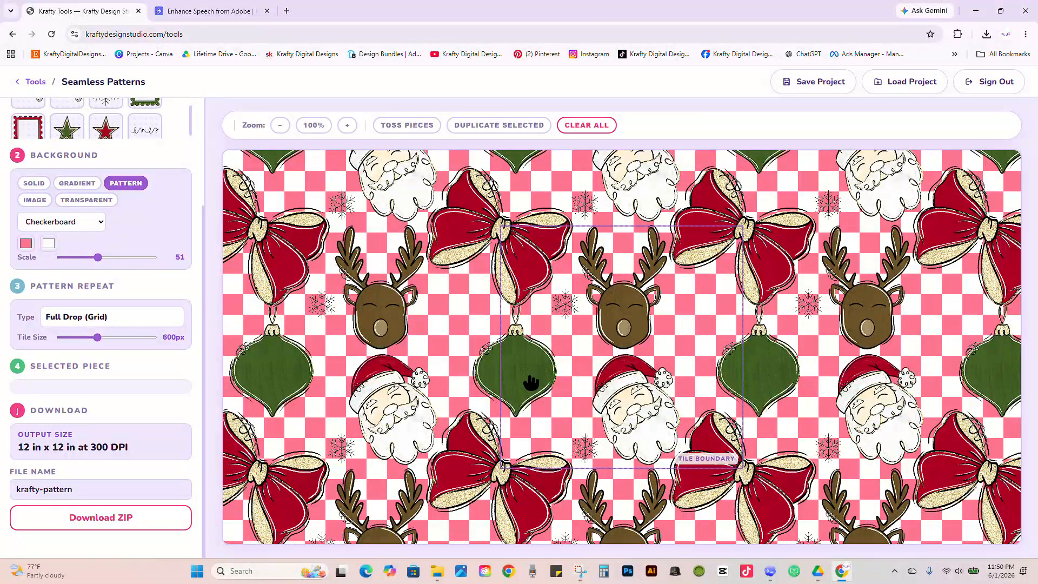
drag(531, 382, 482, 358)
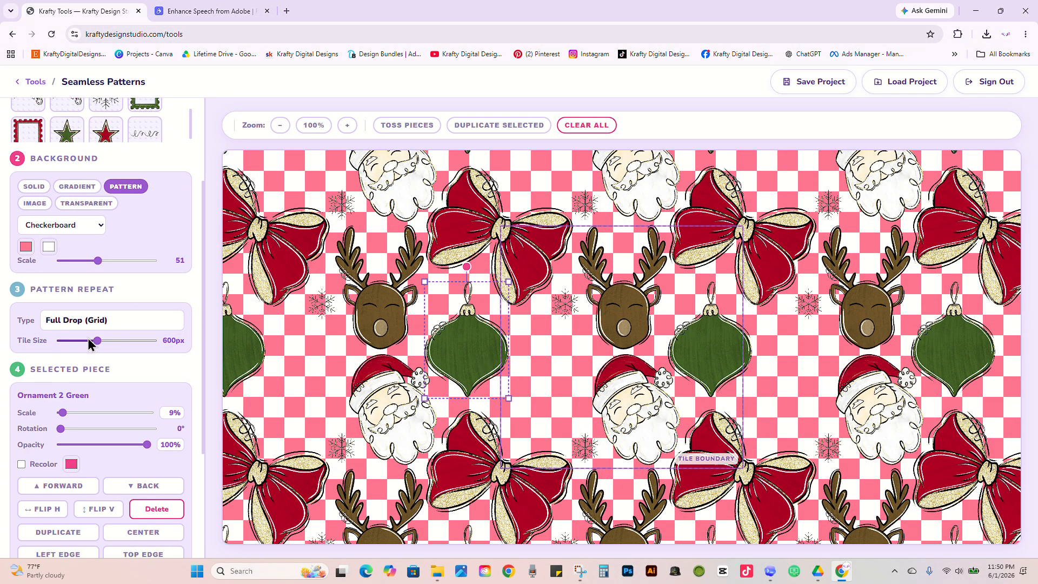
Add the Holly clipart, shrink it to 11% and move it between the green ornament and Santa.
scroll(92, 254, up, 3)
scroll(113, 218, up, 5)
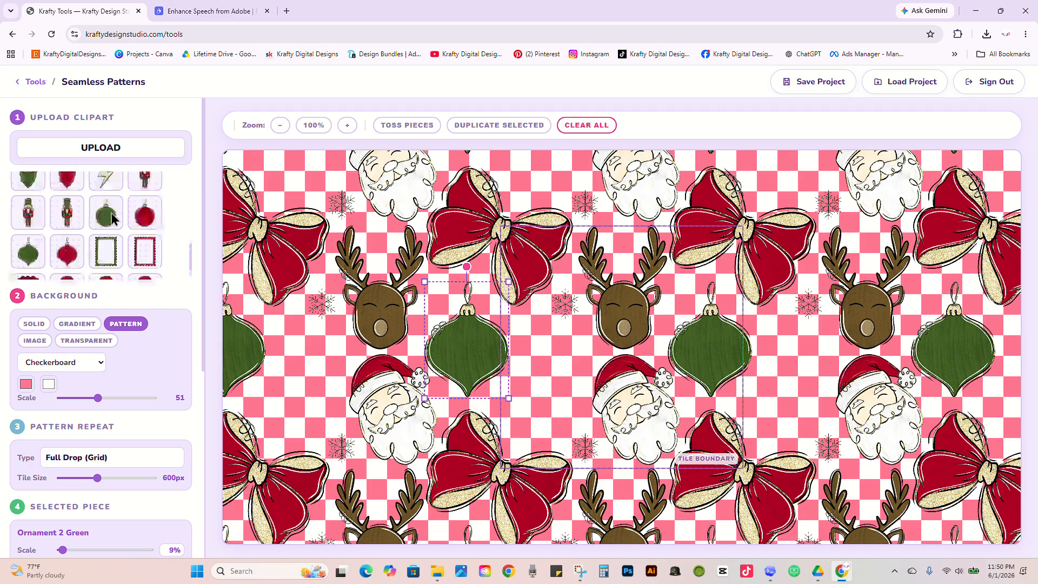
scroll(113, 218, down, 3)
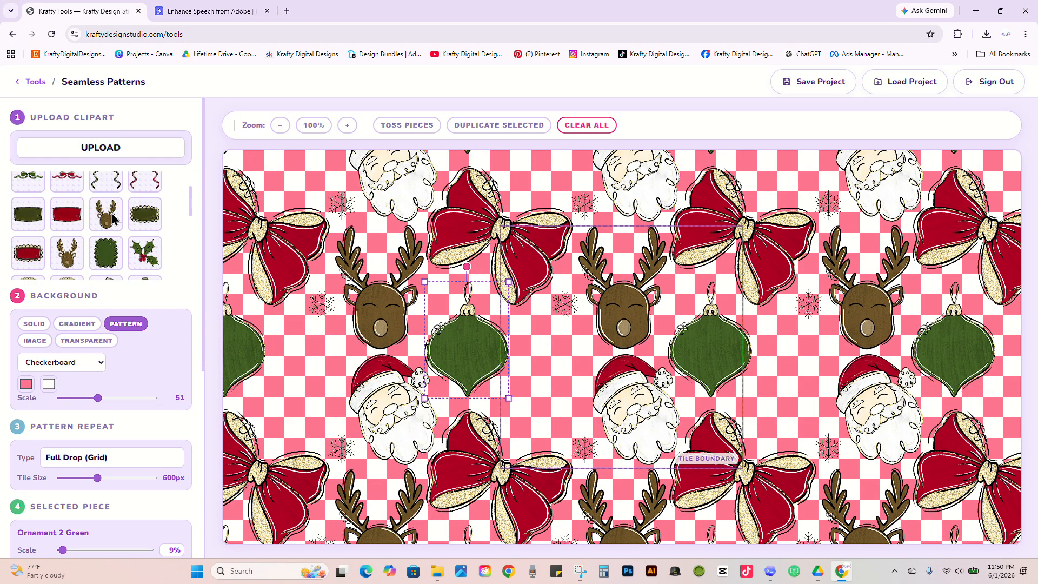
click(146, 204)
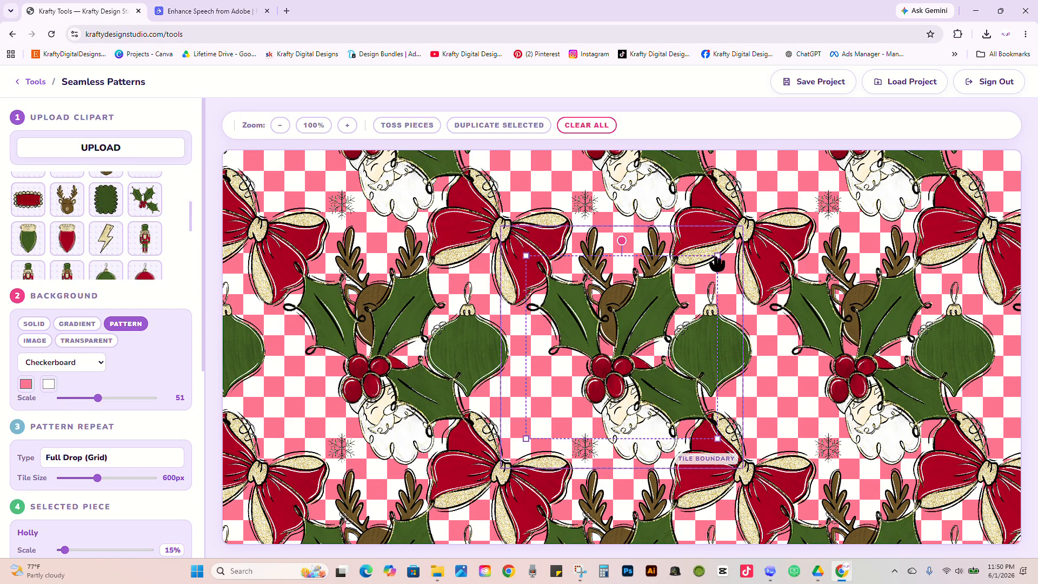
drag(718, 263, 689, 283)
click(639, 315)
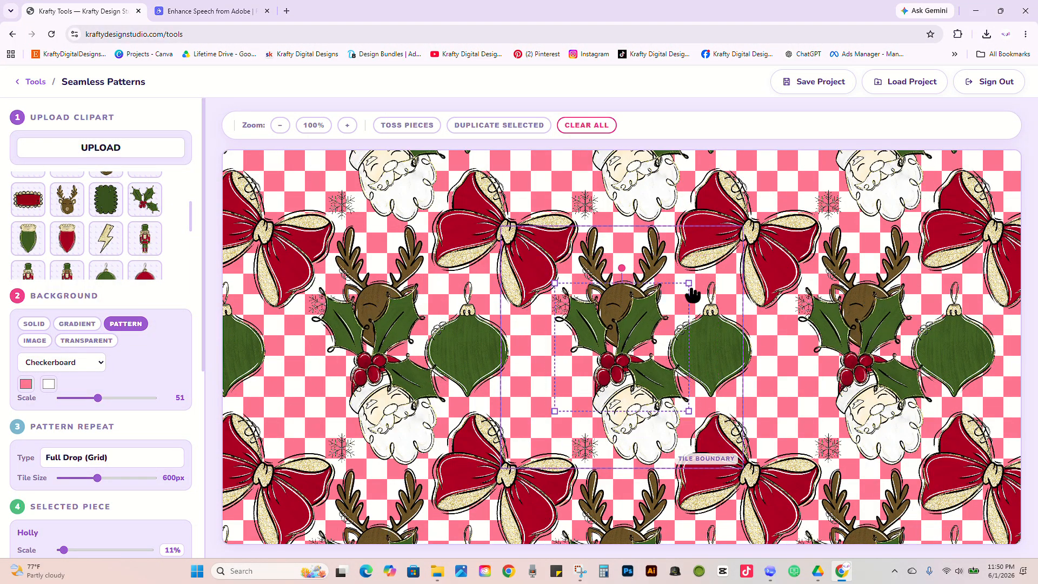
drag(639, 317, 582, 344)
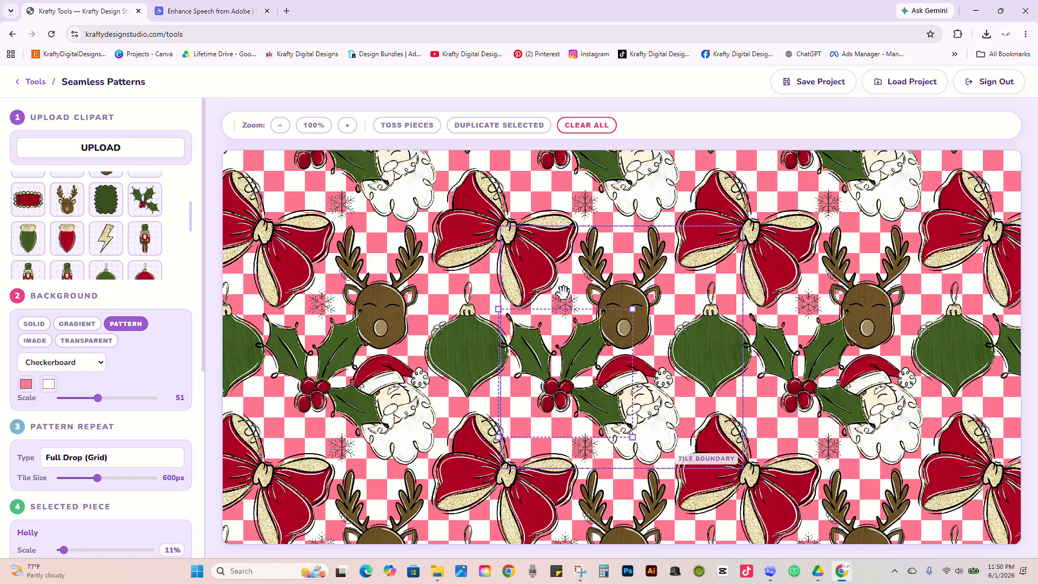
Rotate the holly to 77° and reduce its scale to 9% to fit the gap next to Santa.
drag(566, 295, 629, 327)
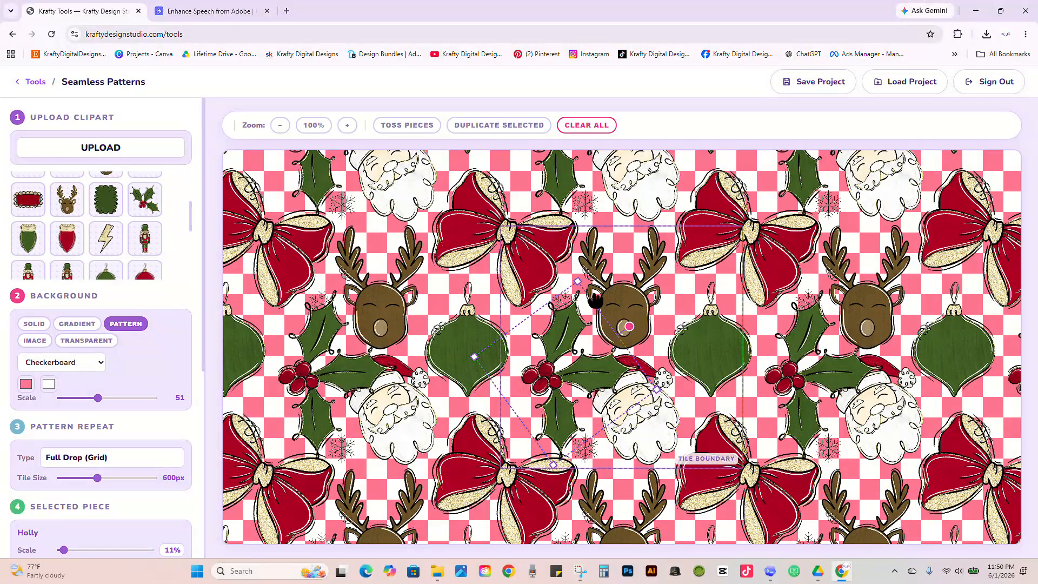
drag(577, 279, 583, 295)
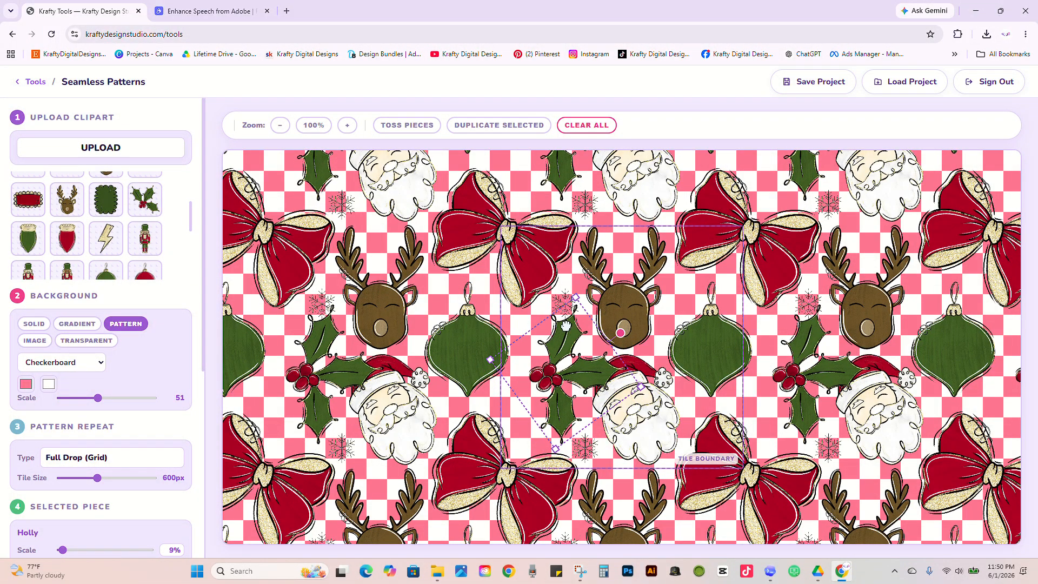
drag(568, 330, 634, 370)
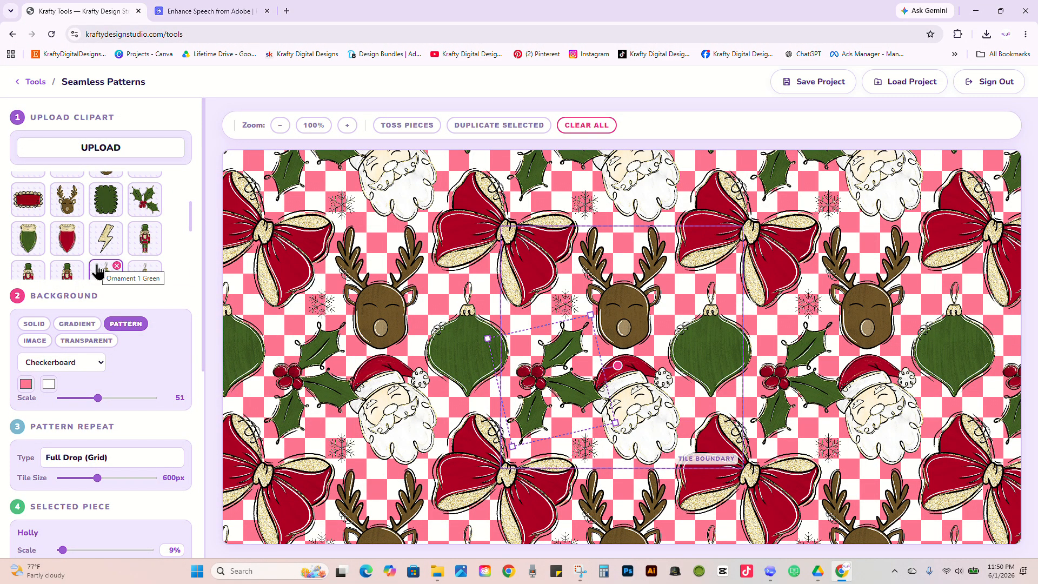
Review the selected piece's settings and the output size and file name for the download.
scroll(98, 271, down, 6)
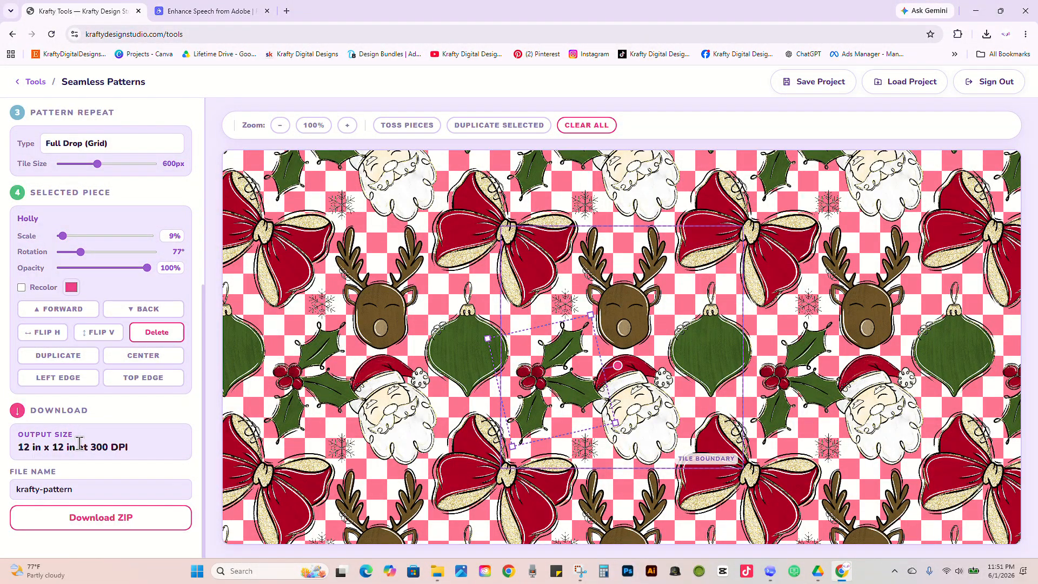
scroll(150, 333, up, 2)
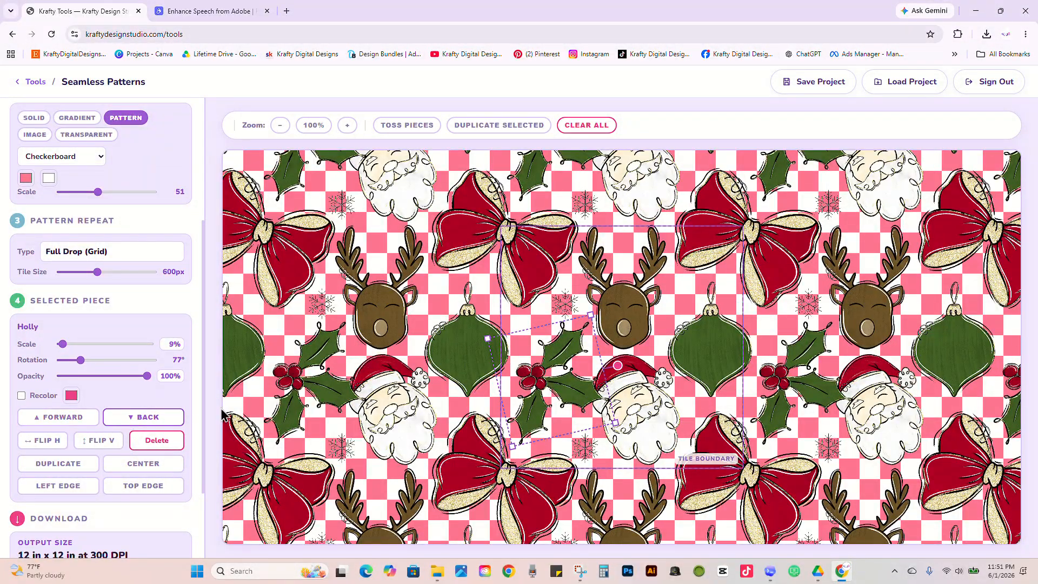
scroll(180, 398, down, 2)
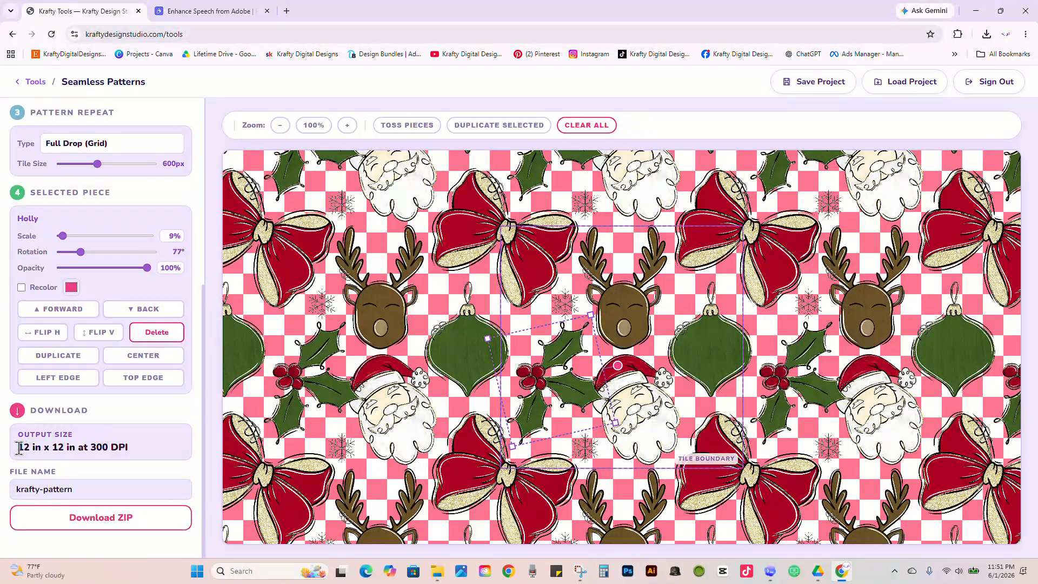
Set the output file name to "christmas" and download the pattern as a ZIP.
drag(18, 446, 138, 449)
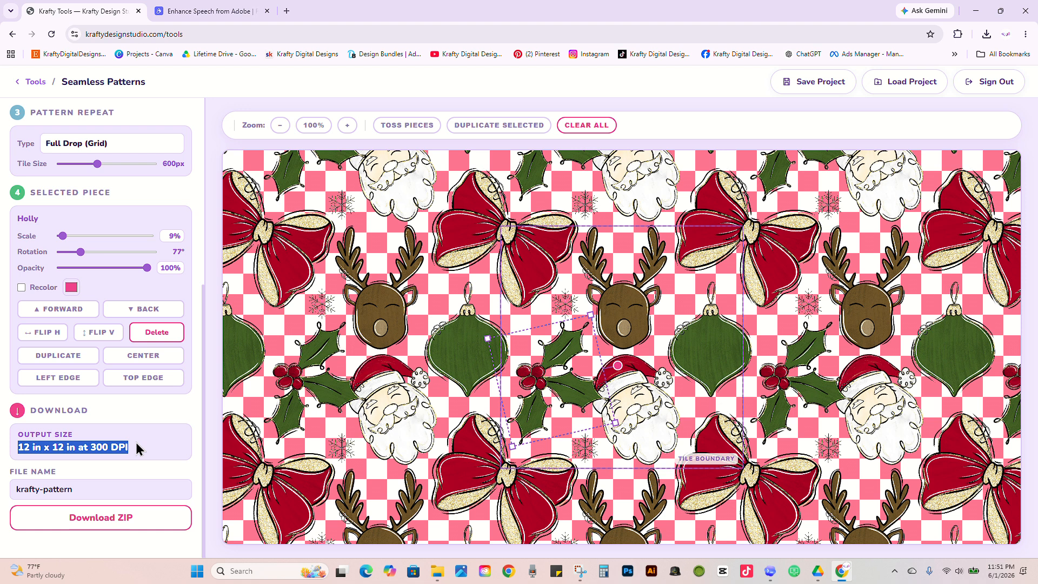
drag(96, 487, 16, 489)
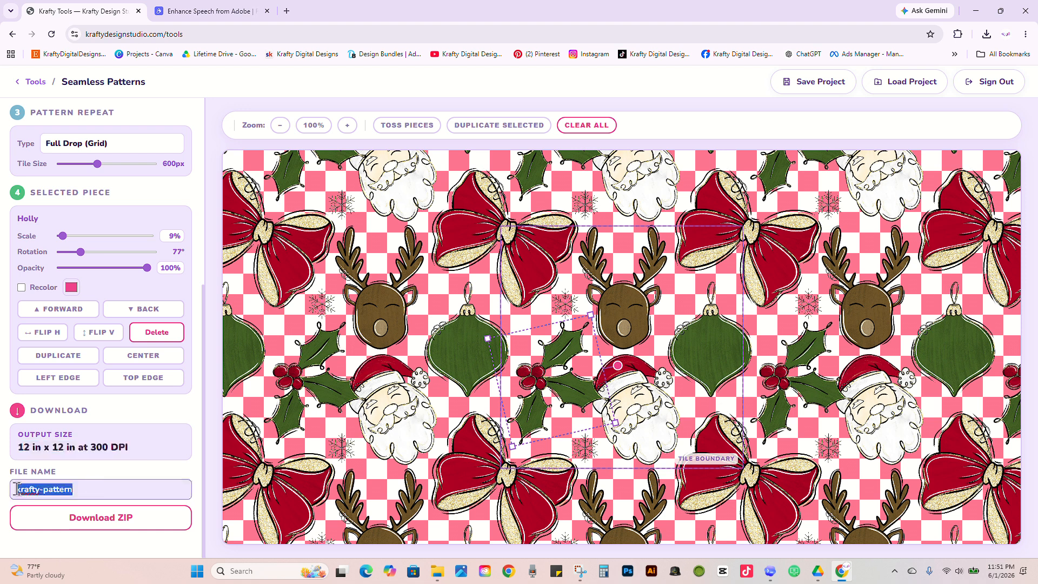
text(christmas)
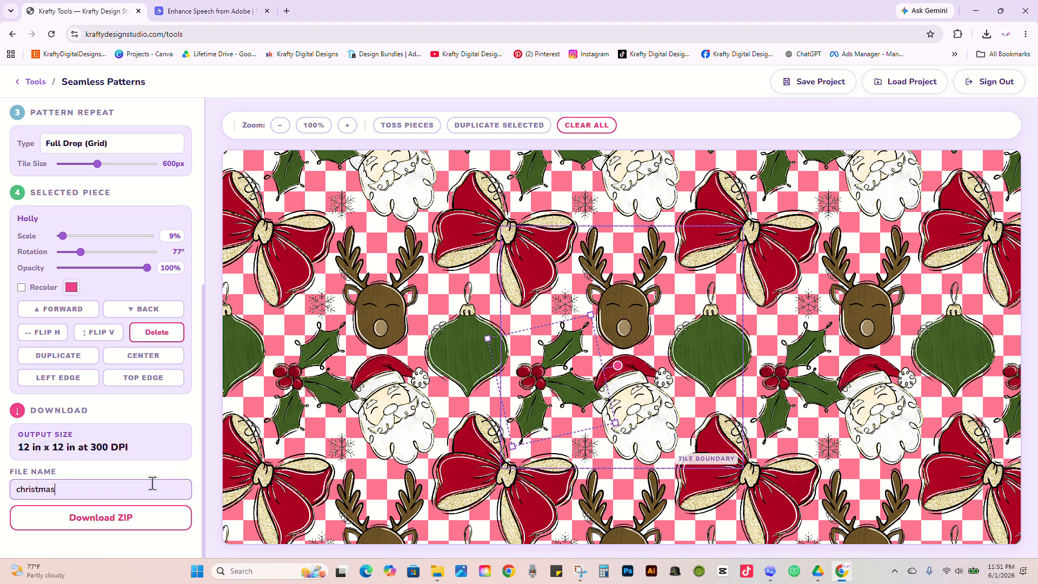
click(144, 517)
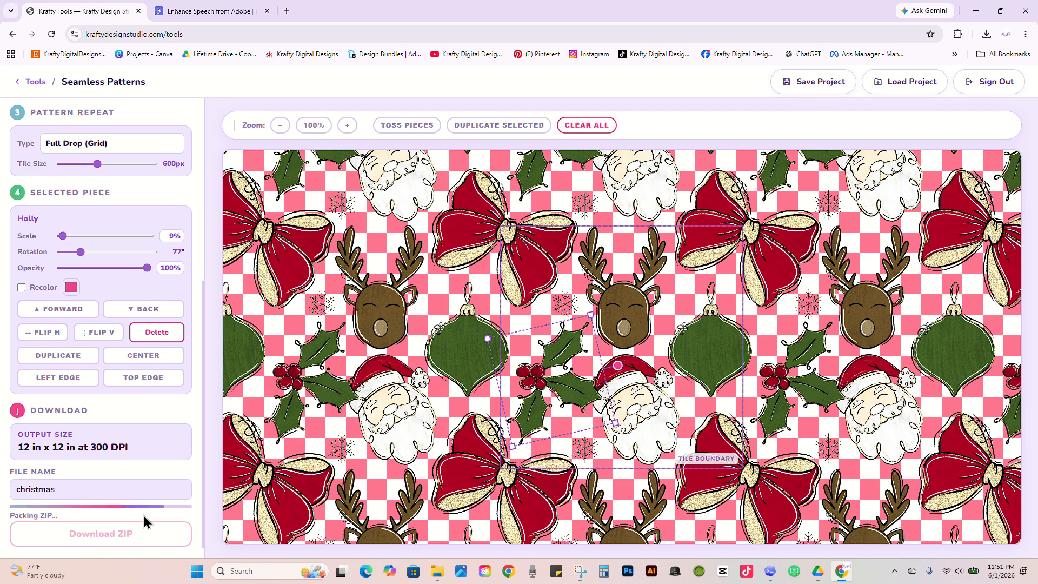
Switch to File Explorer and extract christmas.zip from Downloads into its christmas folder.
click(437, 572)
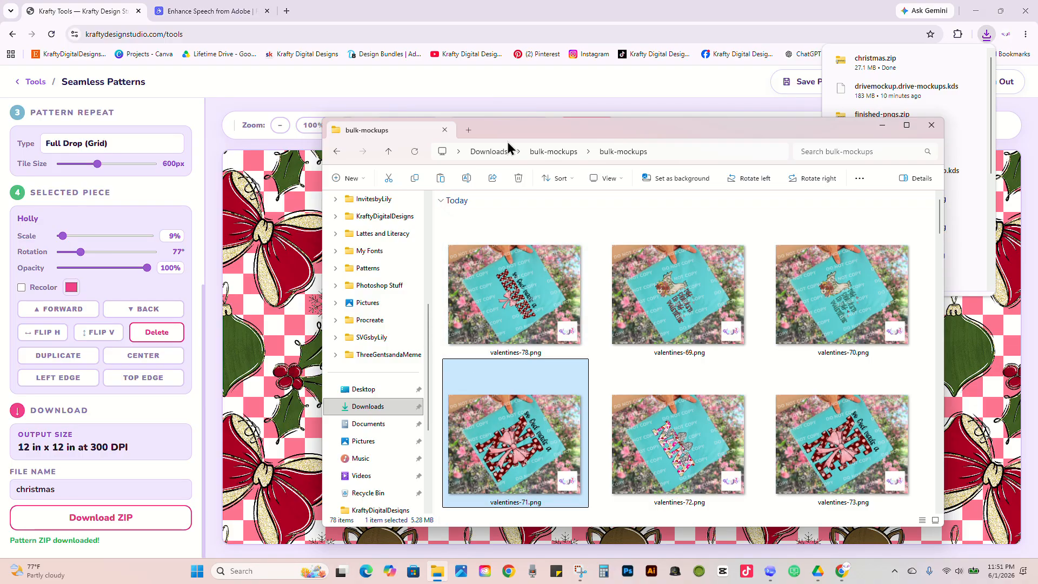
click(498, 153)
click(563, 276)
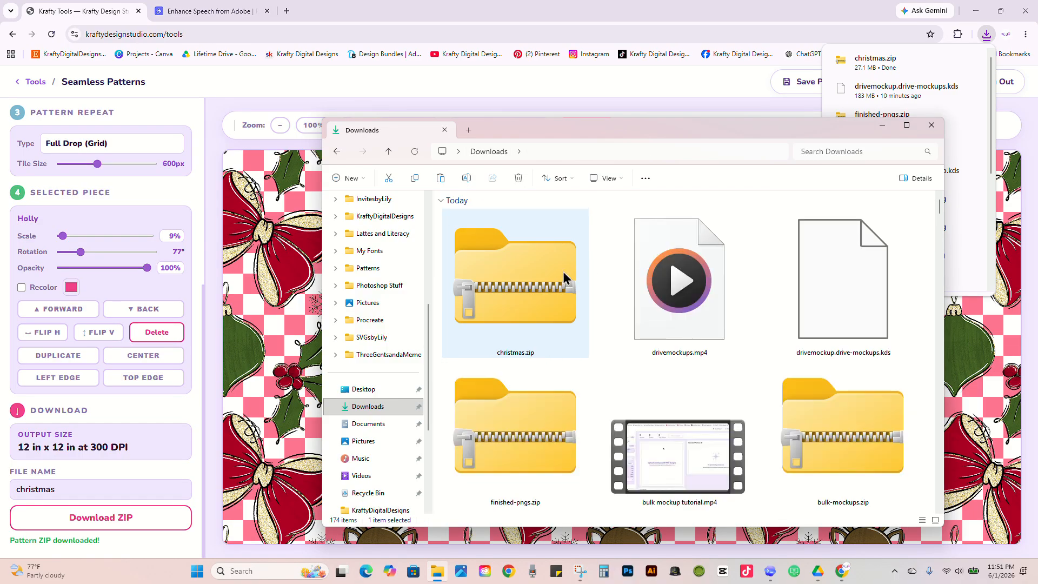
click(667, 178)
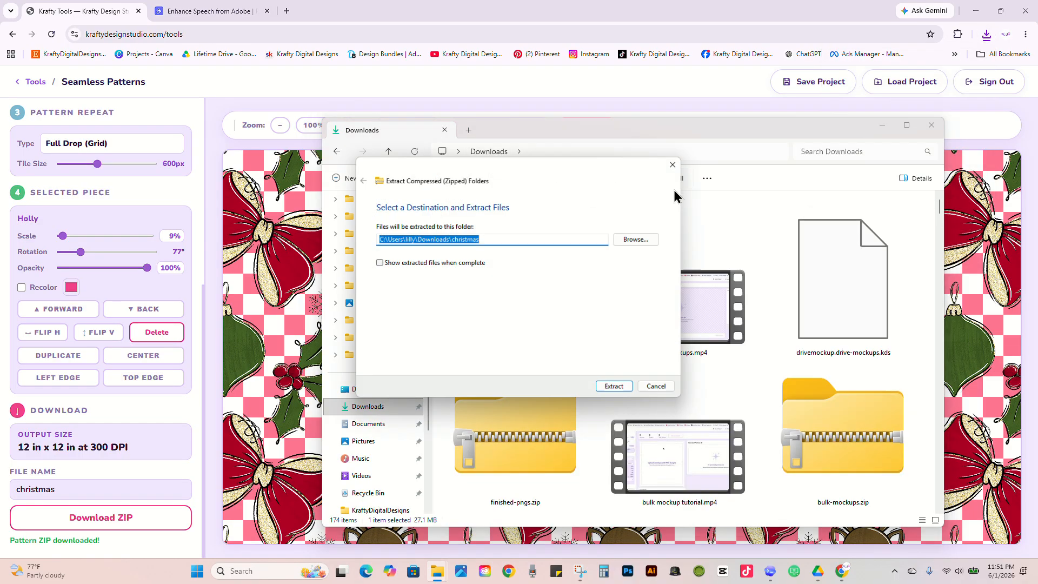
click(613, 389)
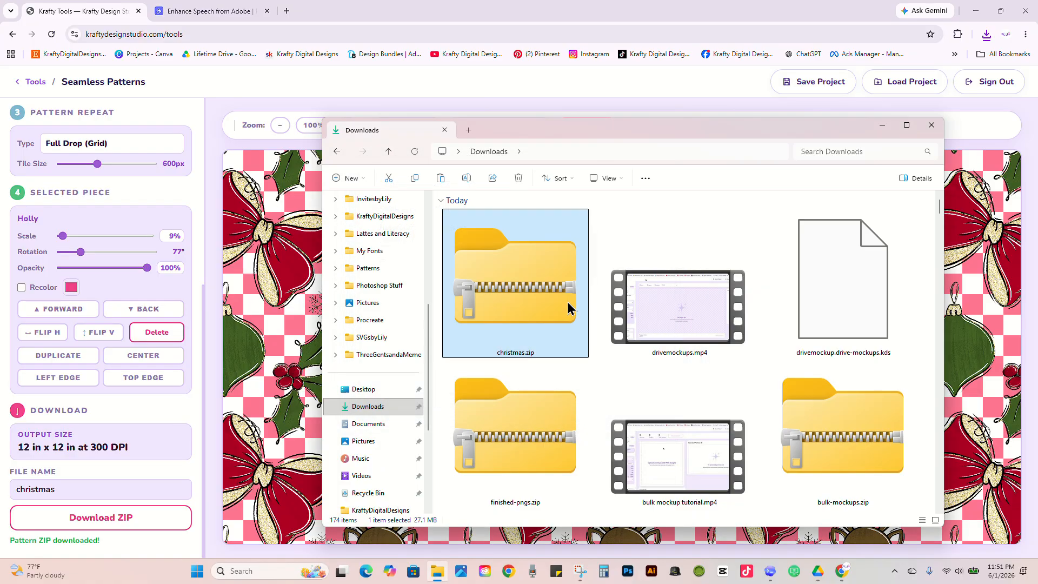
scroll(578, 303, down, 5)
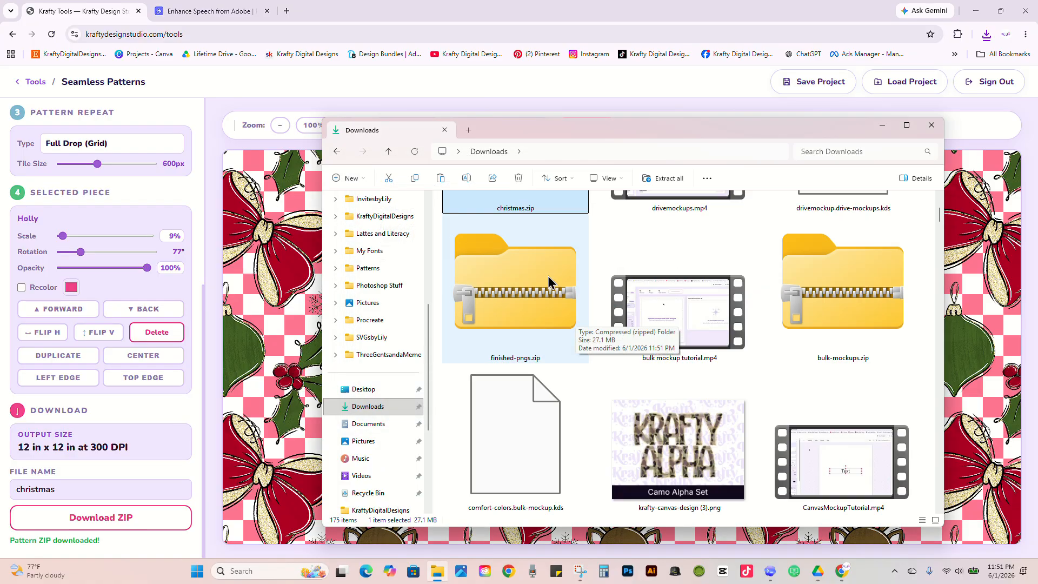
scroll(547, 276, down, 5)
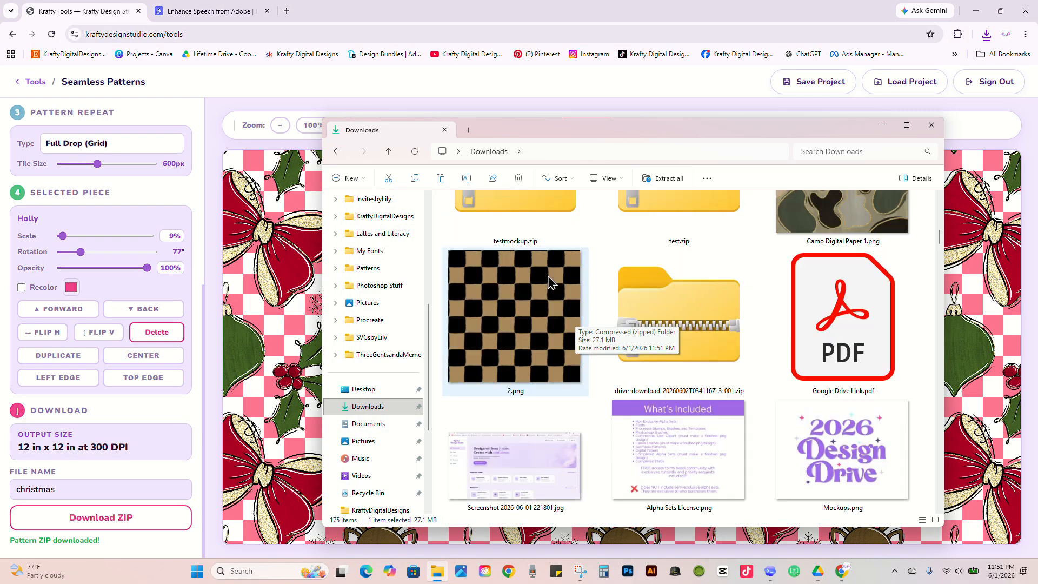
double_click(816, 398)
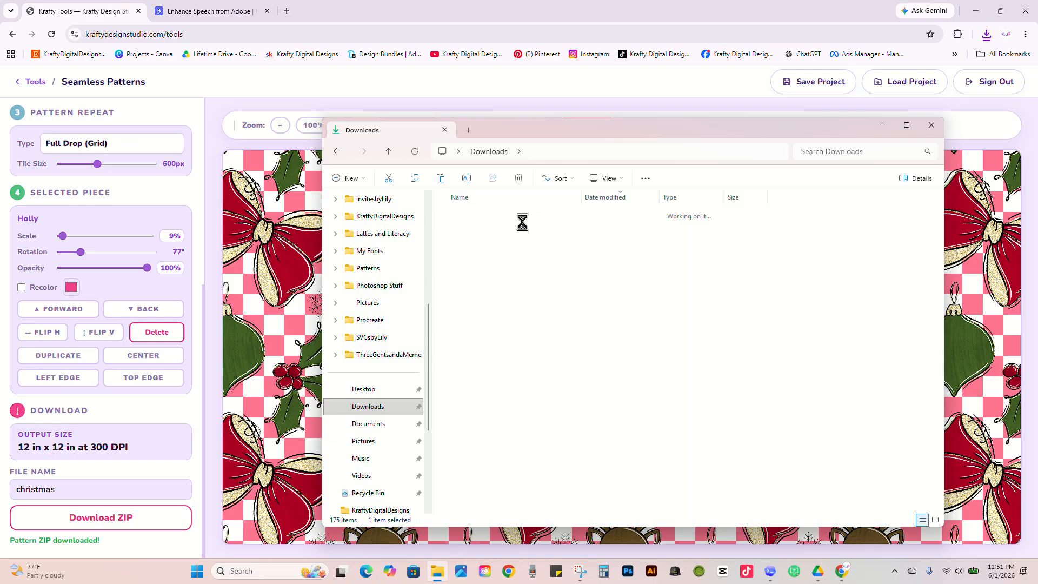
double_click(527, 228)
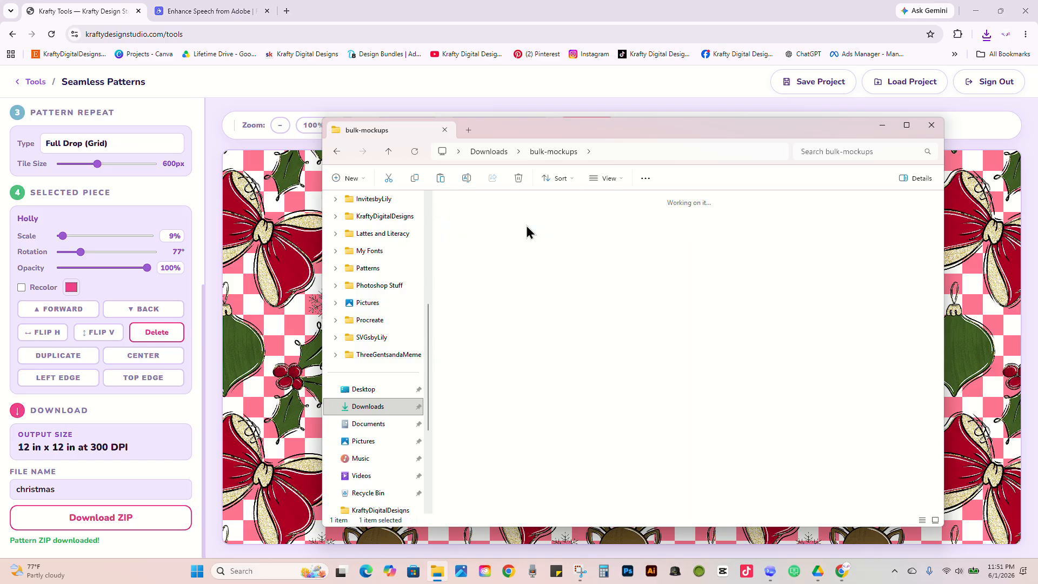
click(498, 154)
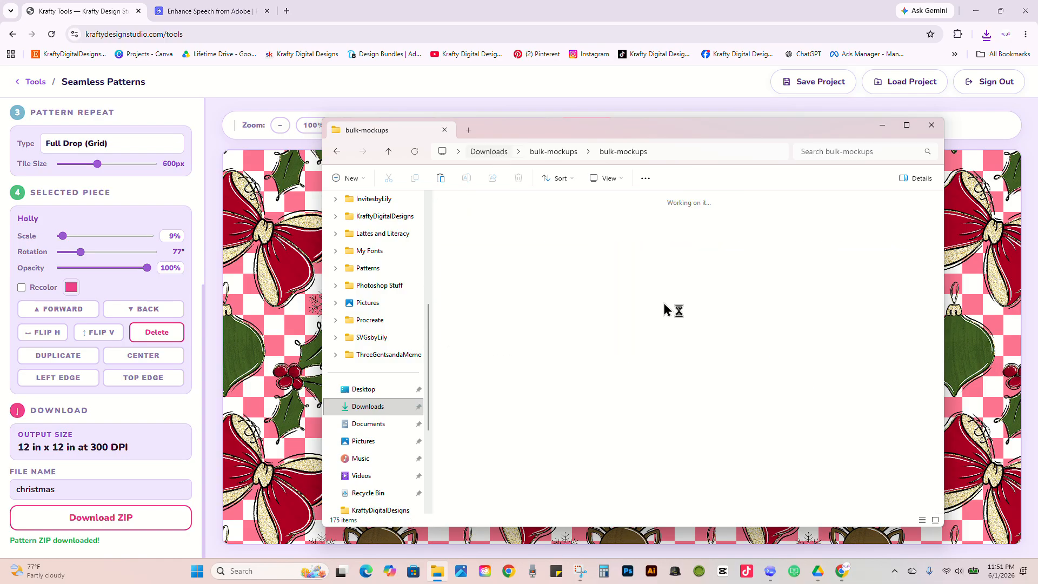
Open the extracted christmas folder in Downloads and display its files as extra large icons.
double_click(845, 290)
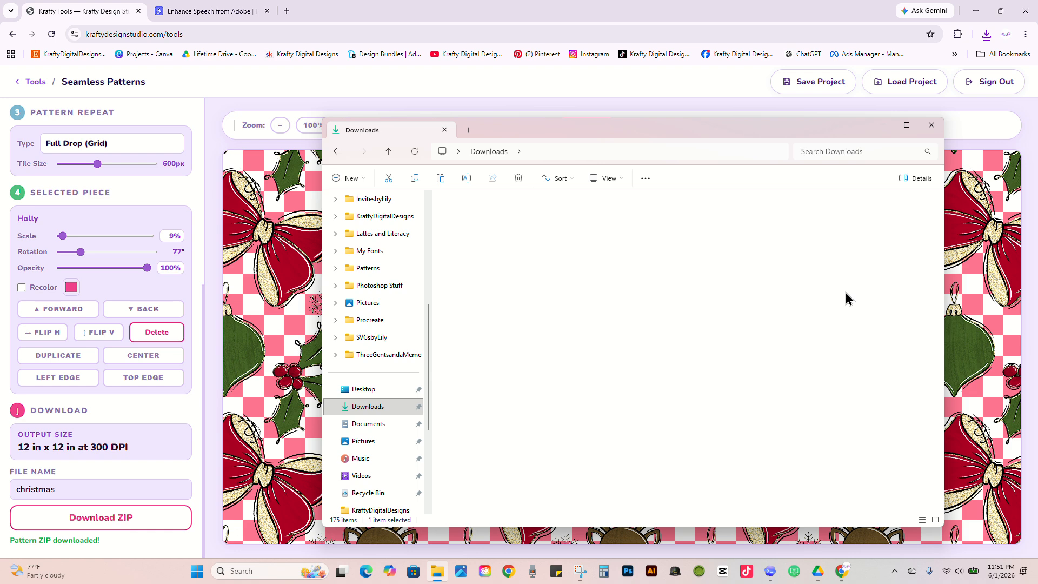
click(604, 179)
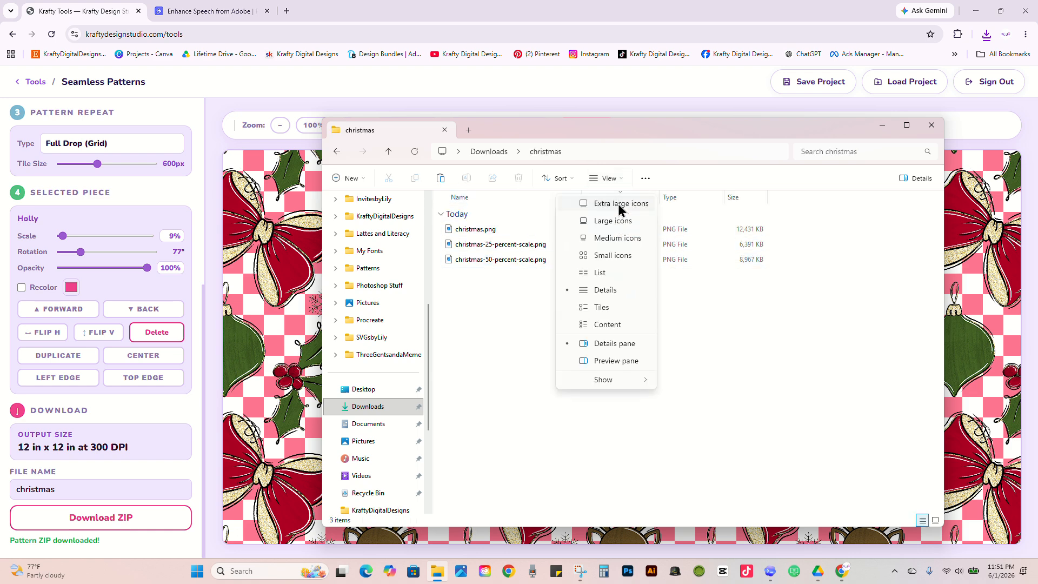
click(618, 204)
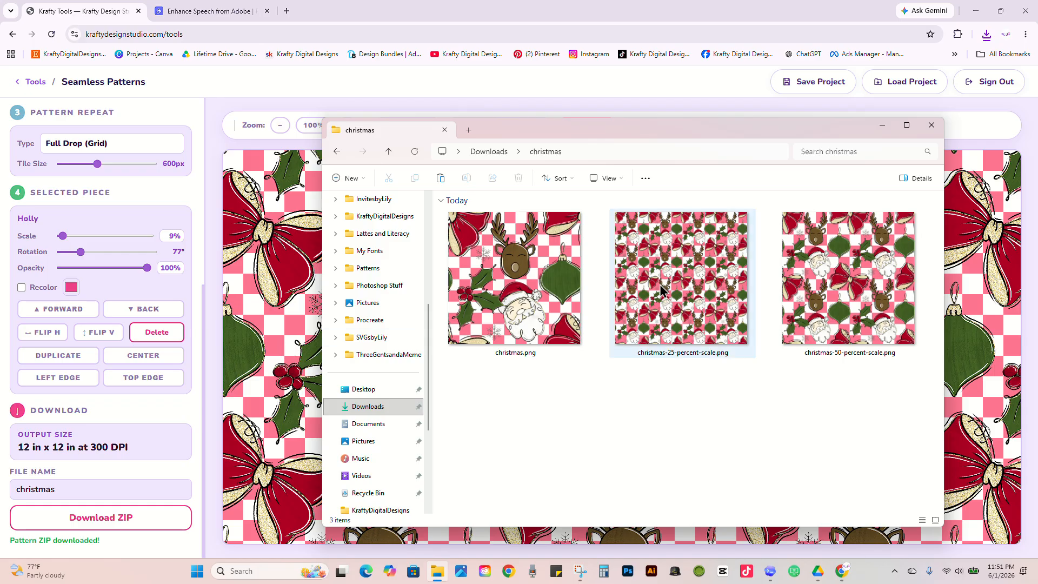
Compare the full-size, 25-percent-scale and 50-percent-scale PNG versions of the pattern, and minimize the File Explorer window.
mouse_move(665, 254)
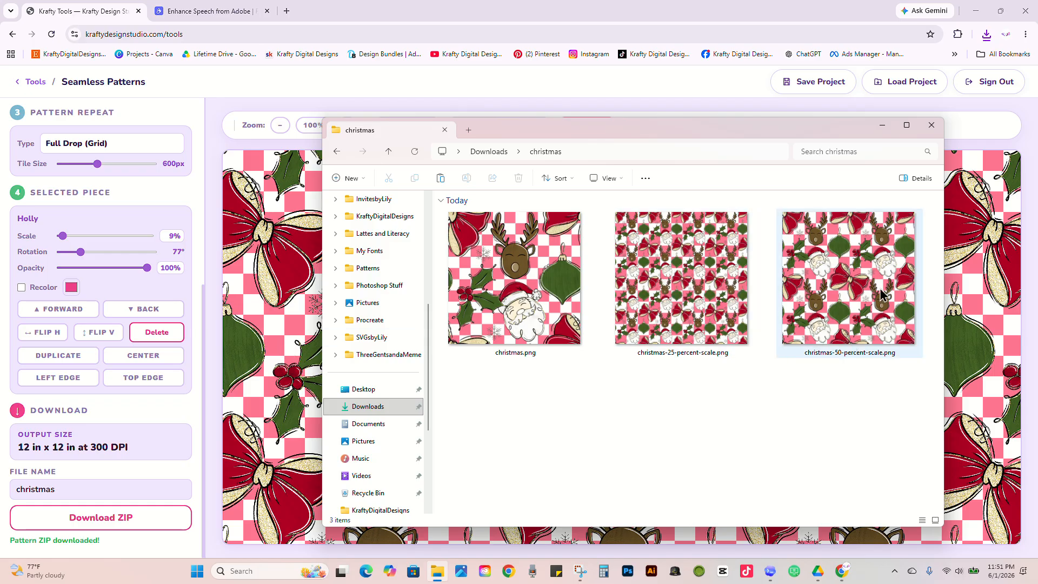
mouse_move(857, 351)
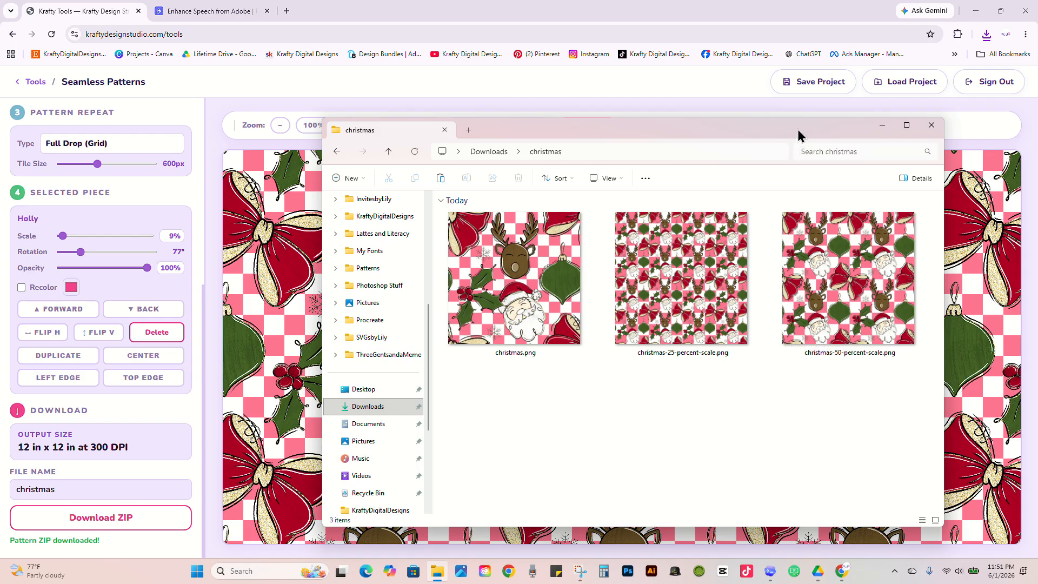
drag(801, 130, 779, 129)
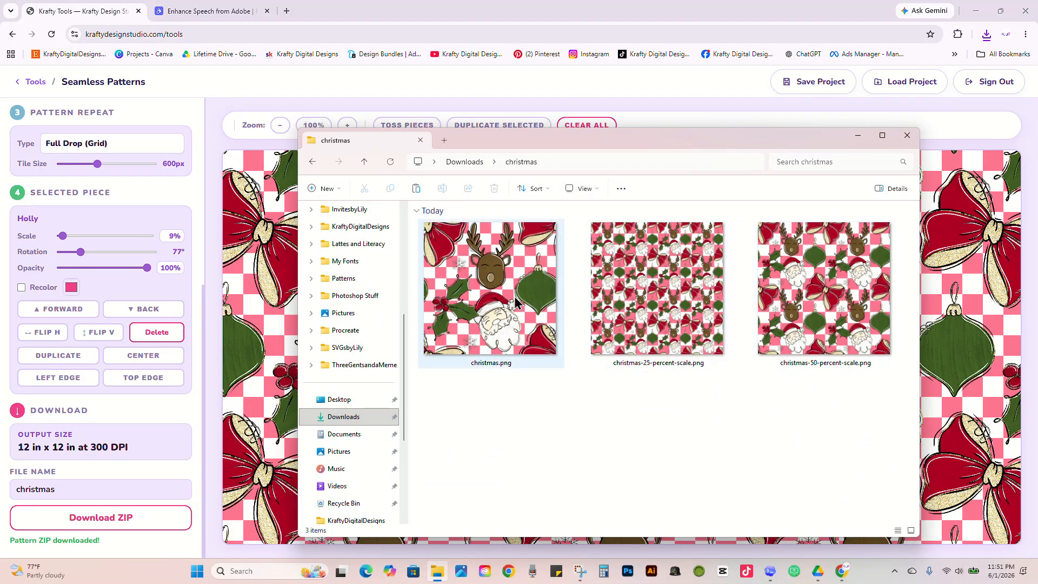
mouse_move(515, 303)
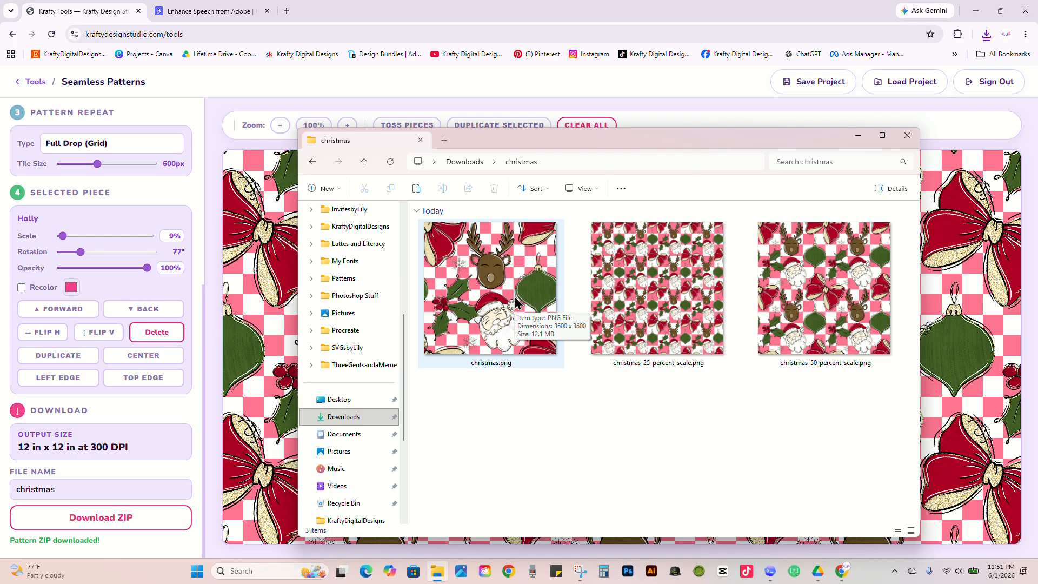
click(645, 277)
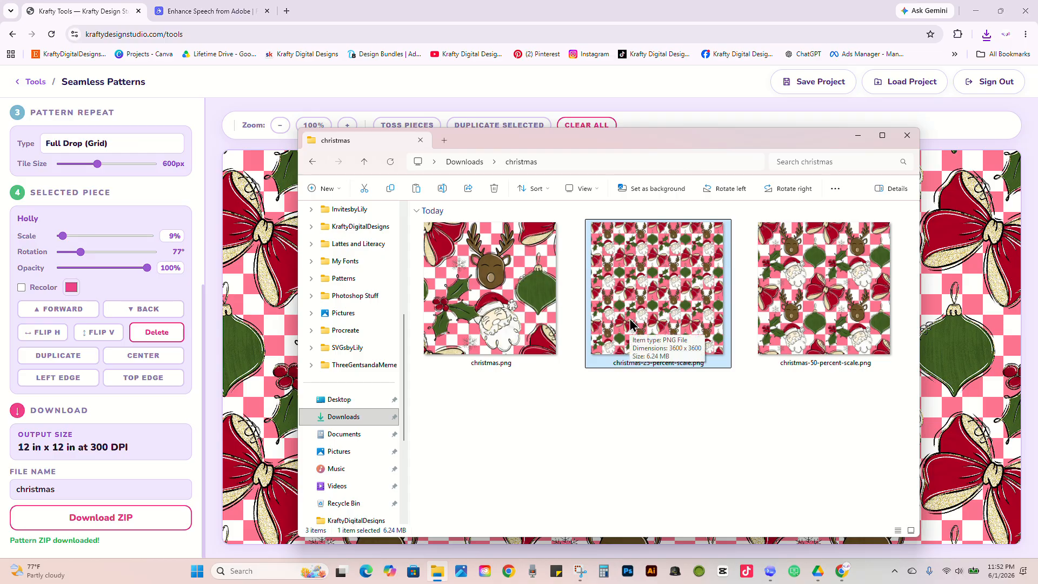
click(788, 290)
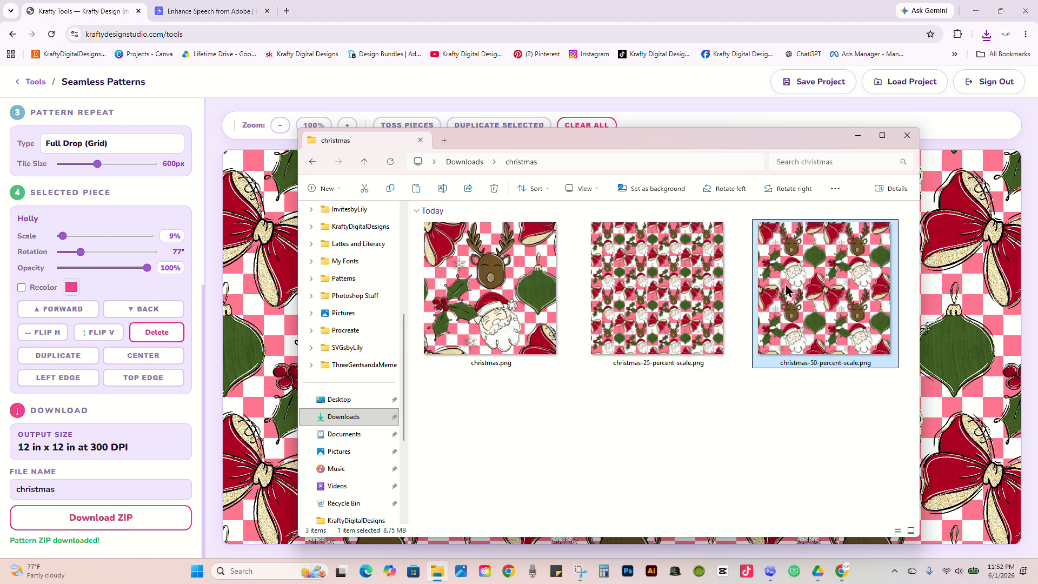
click(656, 298)
click(525, 311)
click(666, 321)
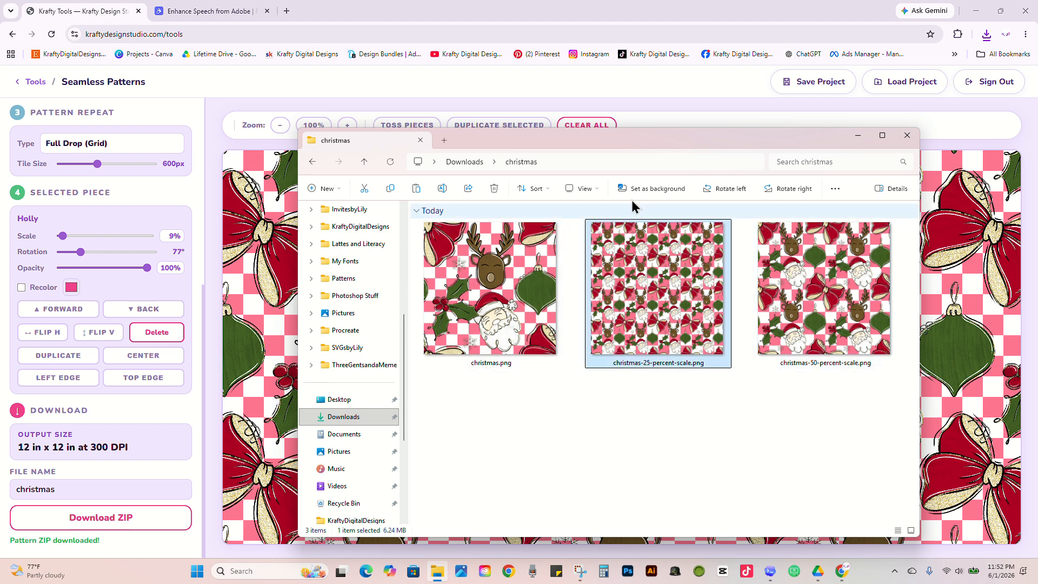
click(494, 291)
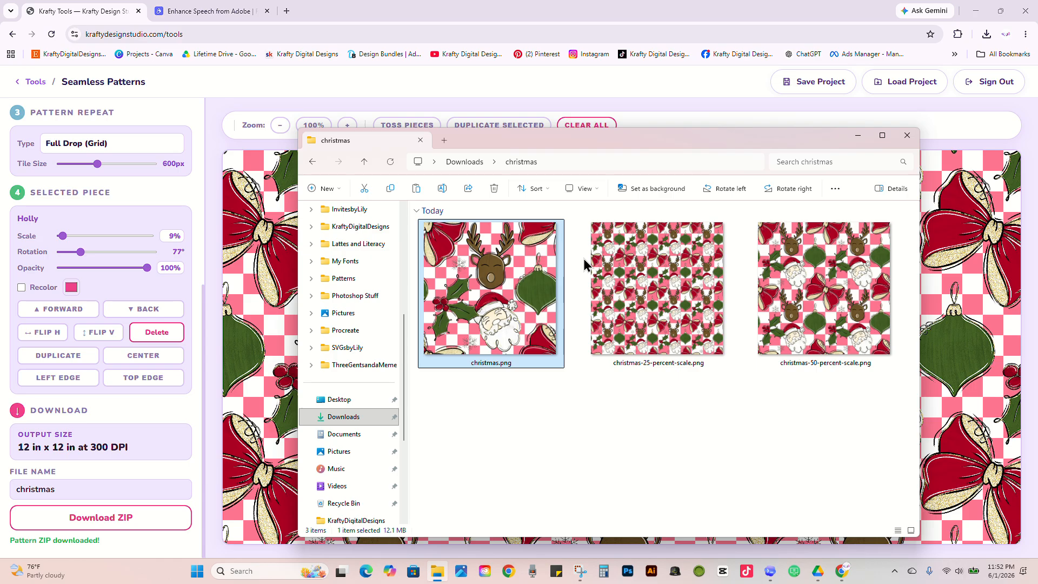
mouse_move(648, 325)
mouse_move(481, 323)
click(857, 141)
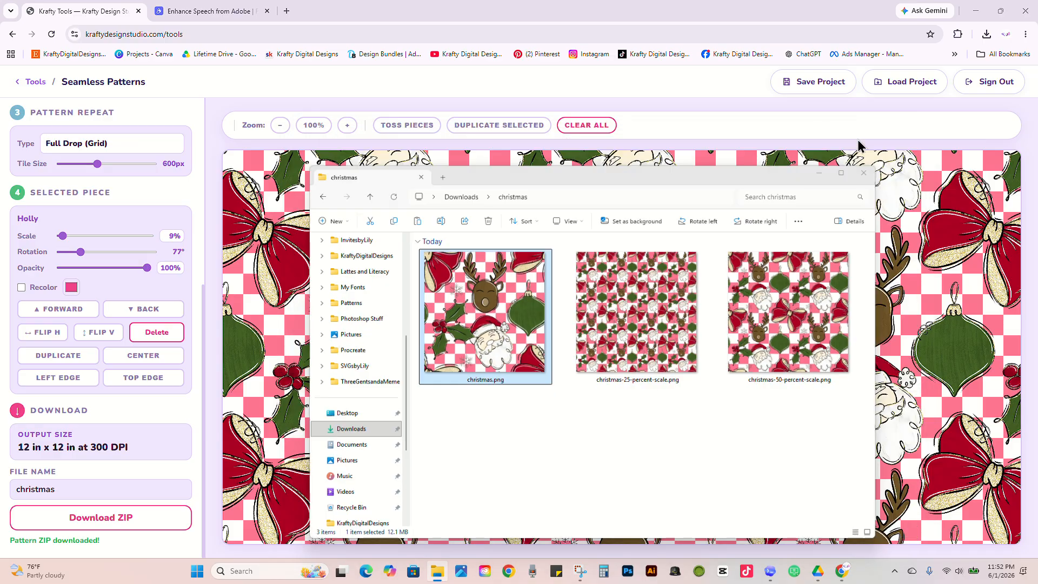
Save the seamless pattern project under the name "christmas" and download its project file.
scroll(138, 346, up, 6)
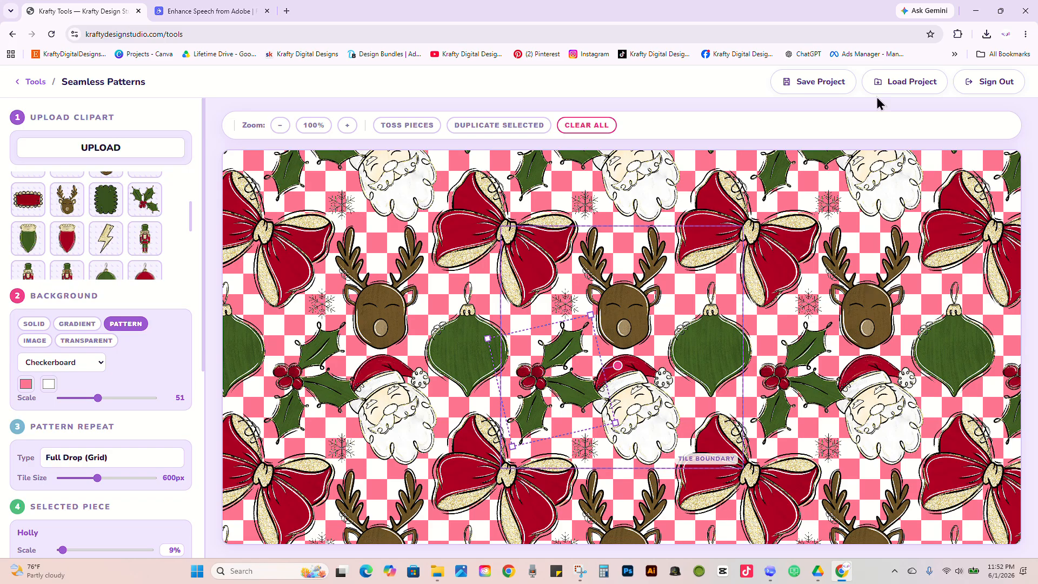
click(811, 85)
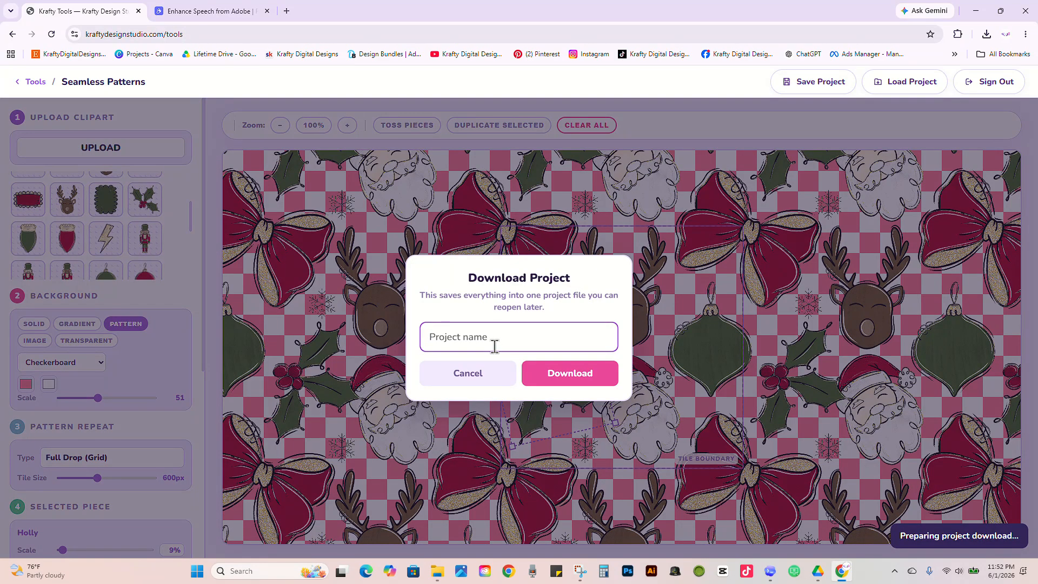
text(christmas)
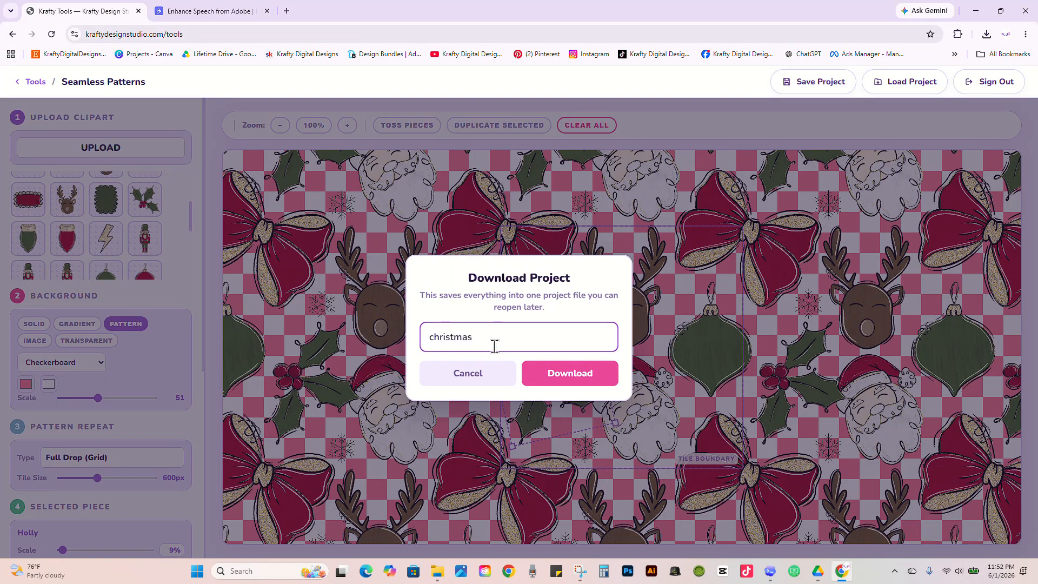
click(554, 382)
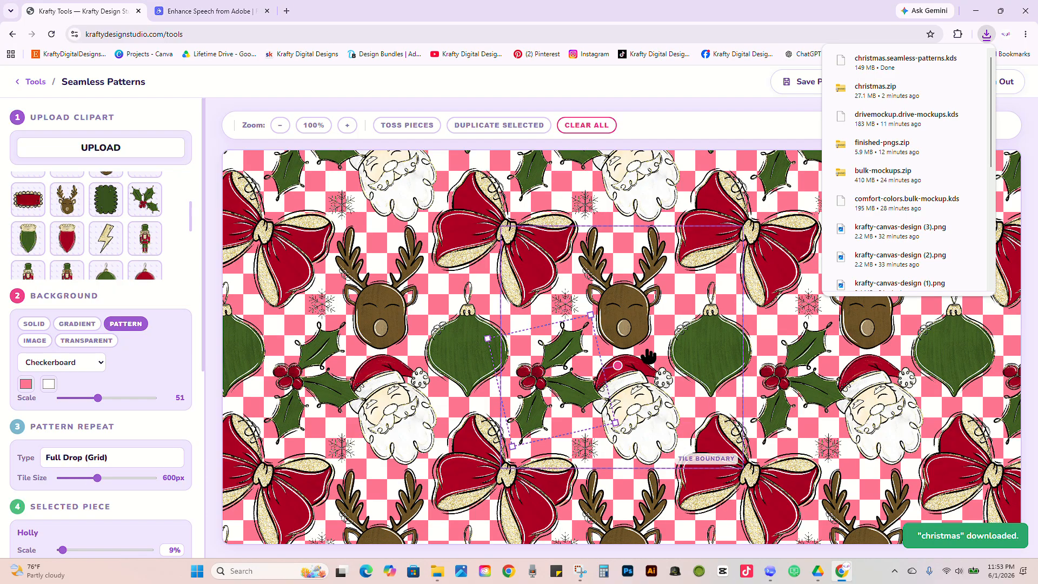
Reload the Krafty Design Studio page and load the project file christmas.seamless-patterns.kds from Downloads.
click(51, 34)
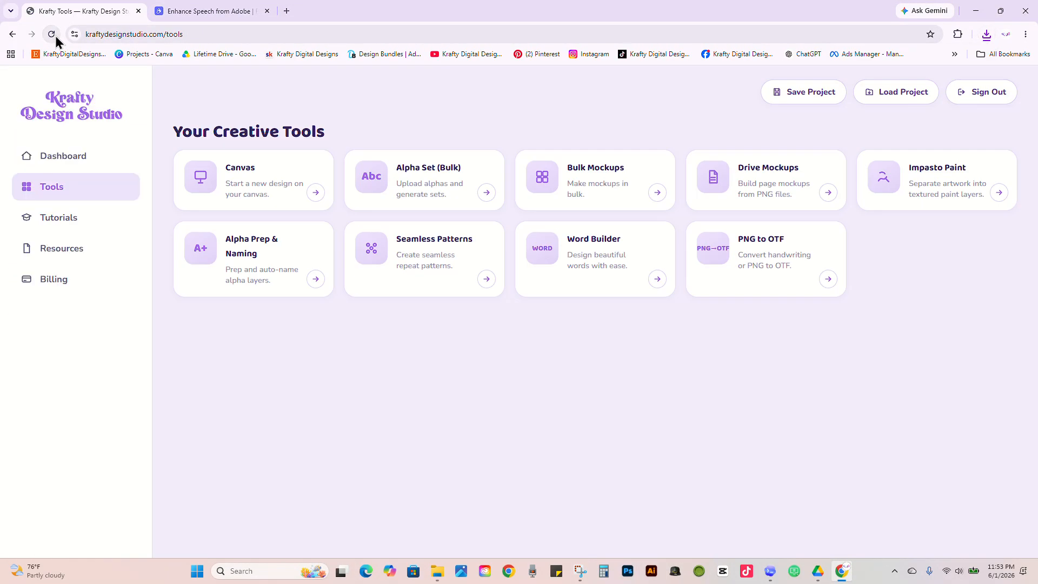
click(920, 94)
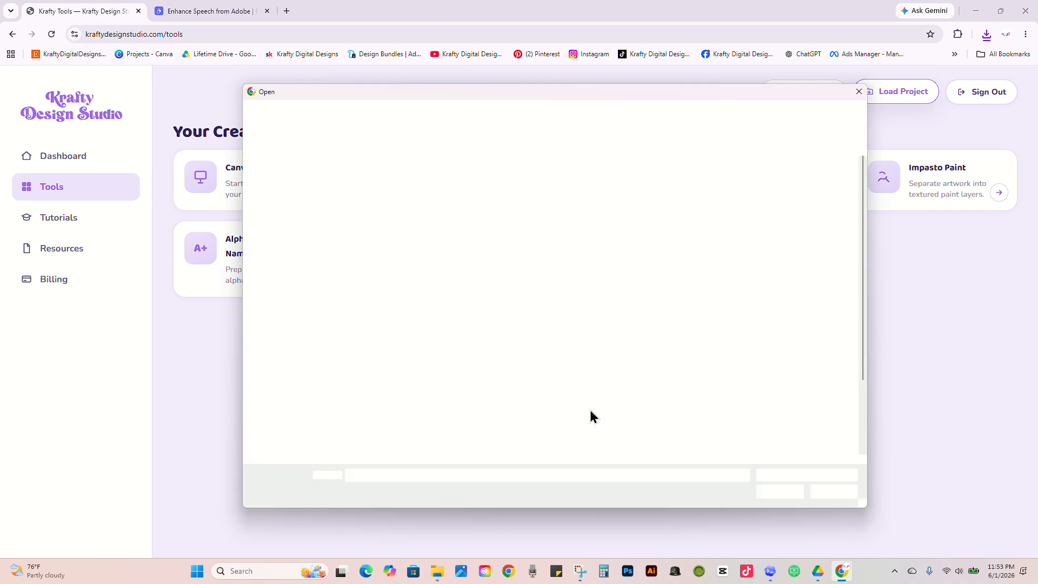
scroll(363, 324, down, 5)
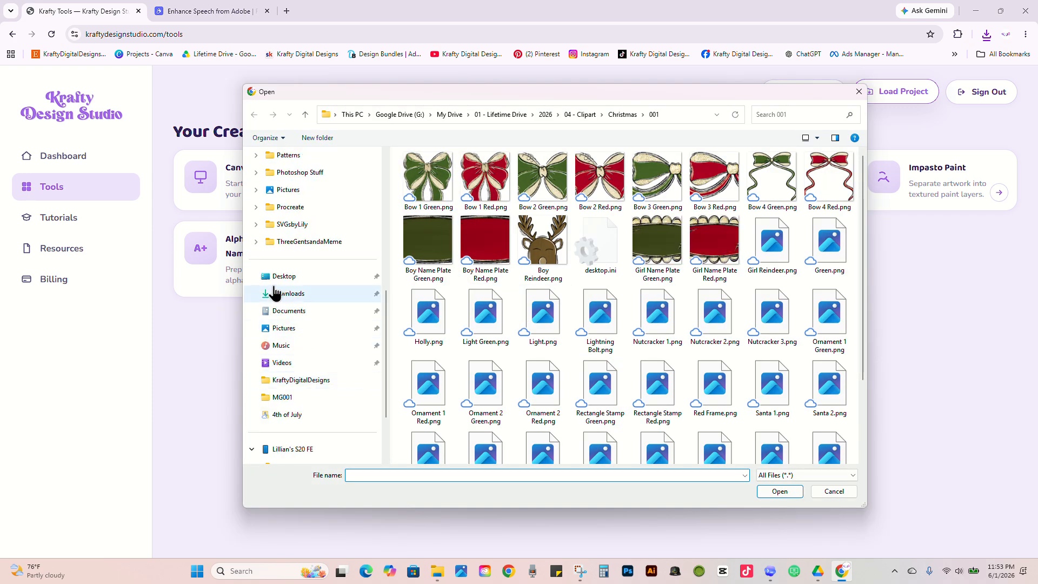
click(281, 293)
click(454, 210)
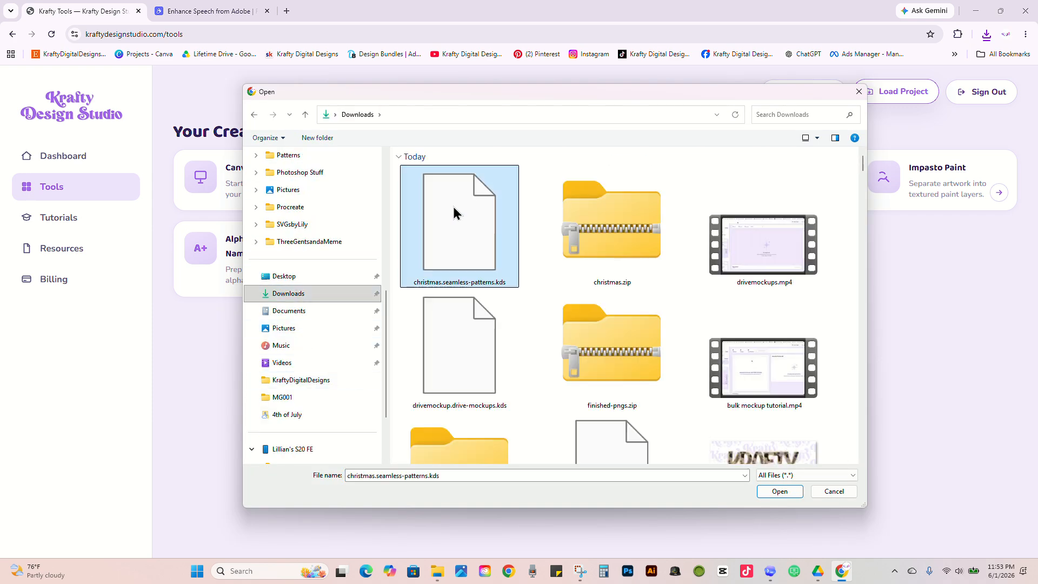
double_click(453, 208)
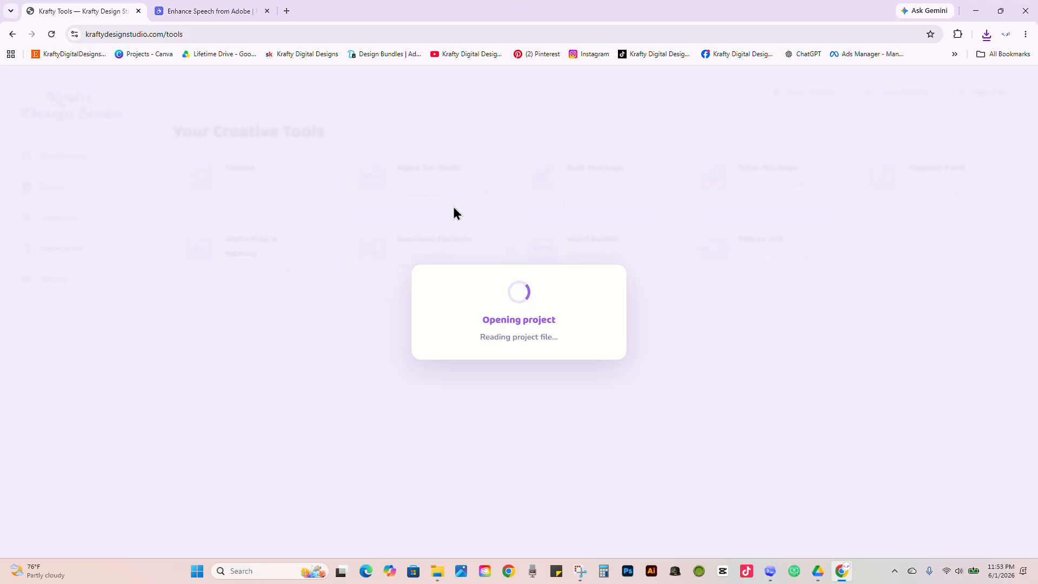